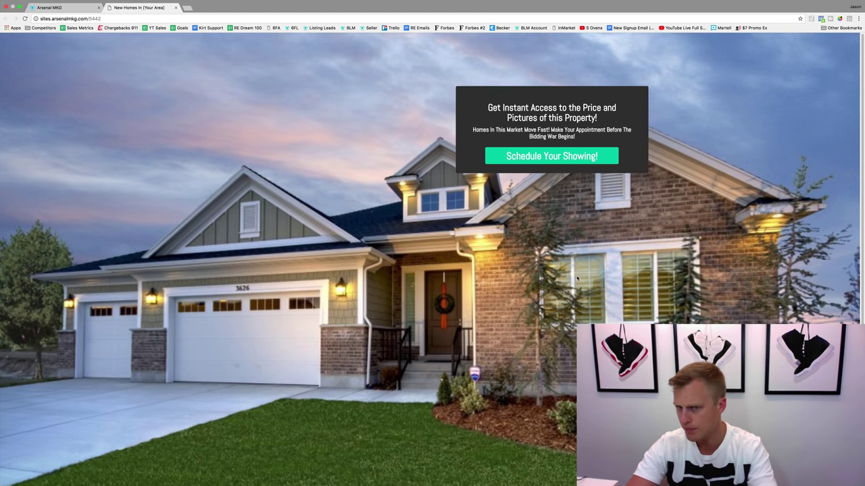
Open the showing request form on the landing page and submit it with a first name, e-mail address and phone number
{"action": "left_click", "coordinate": [534, 158]}
{"action": "left_click", "coordinate": [424, 72]}
{"action": "type", "text": "Jason"}
{"action": "key", "text": "Tab"}
{"action": "type", "text": "te"}
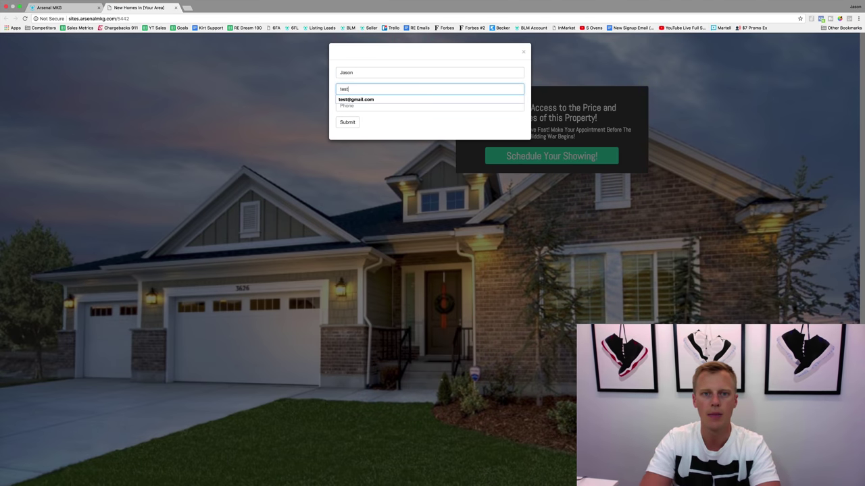
{"action": "key", "text": "Down"}
{"action": "key", "text": "Return"}
{"action": "key", "text": "Tab"}
{"action": "type", "text": "888"}
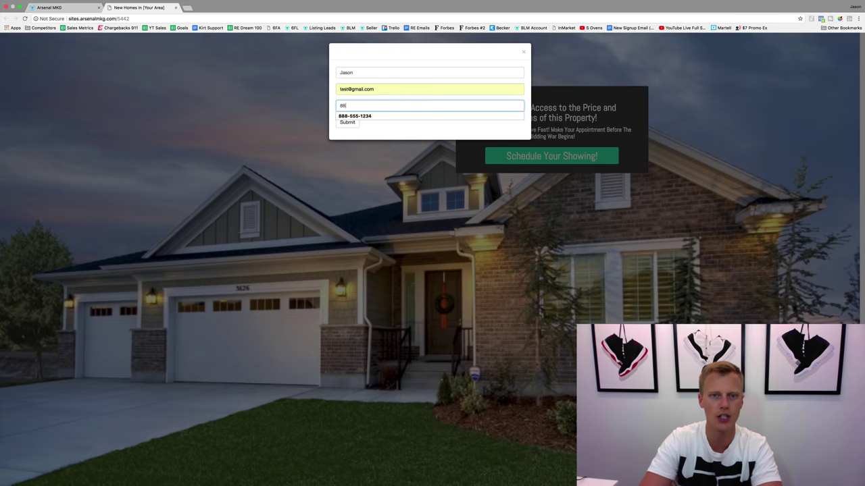
{"action": "key", "text": "Down"}
{"action": "key", "text": "Return"}
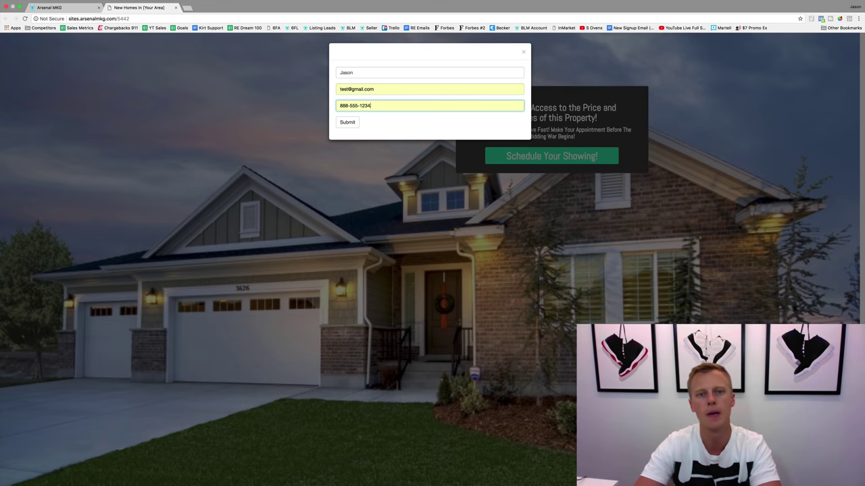
{"action": "left_click", "coordinate": [347, 124]}
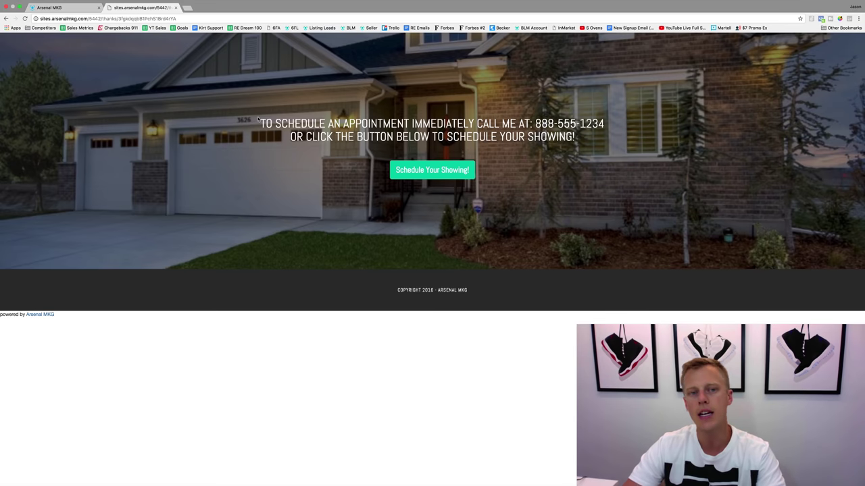
Examine the call-to-schedule message and the phone number on the thank-you page
{"action": "left_click_drag", "start_coordinate": [256, 123], "coordinate": [456, 124]}
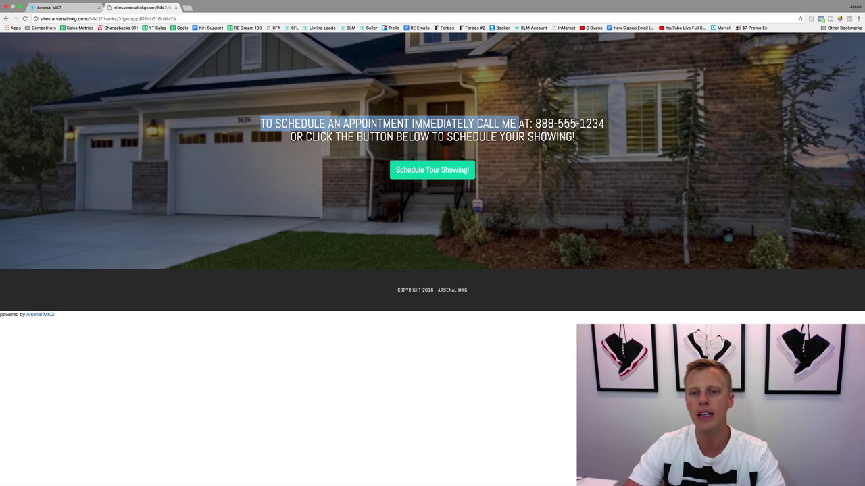
{"action": "left_click_drag", "start_coordinate": [524, 124], "coordinate": [516, 124]}
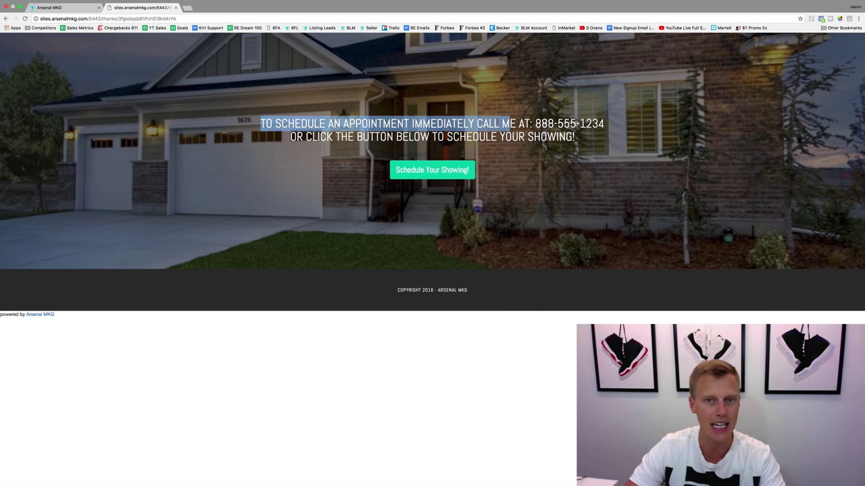
{"action": "left_click_drag", "start_coordinate": [535, 124], "coordinate": [610, 128]}
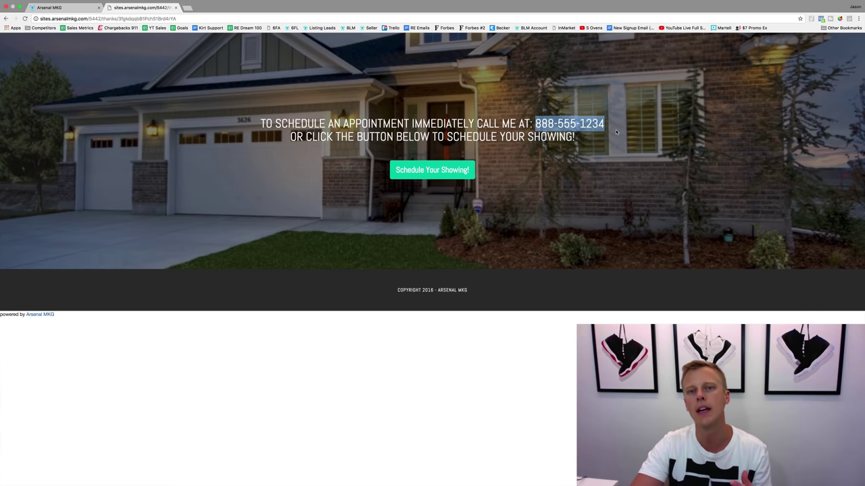
Walk through booking a 20 Minute Meeting for Wednesday, May 30 at 10:00am up to the contact details, and return to the scheduling start page
{"action": "left_click", "coordinate": [426, 174]}
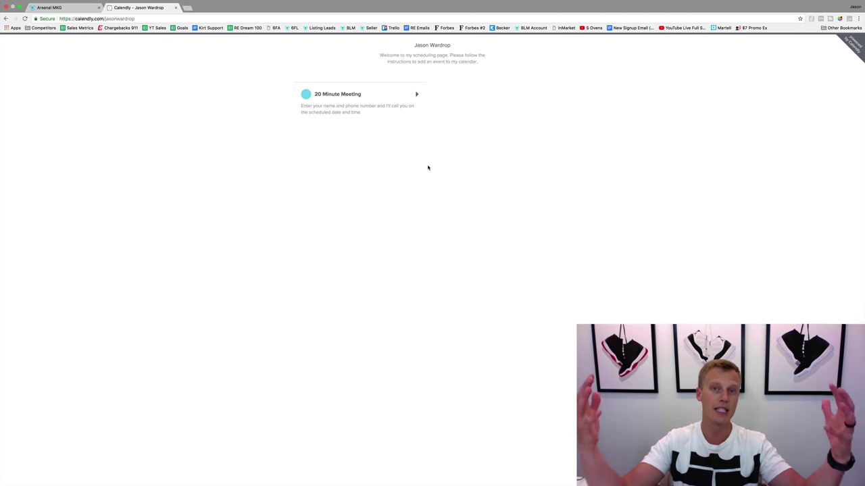
{"action": "left_click", "coordinate": [343, 100]}
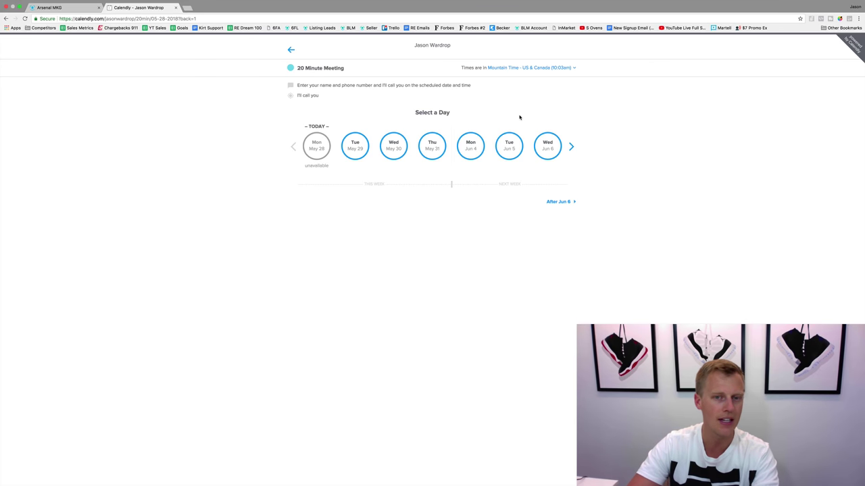
{"action": "left_click", "coordinate": [396, 148]}
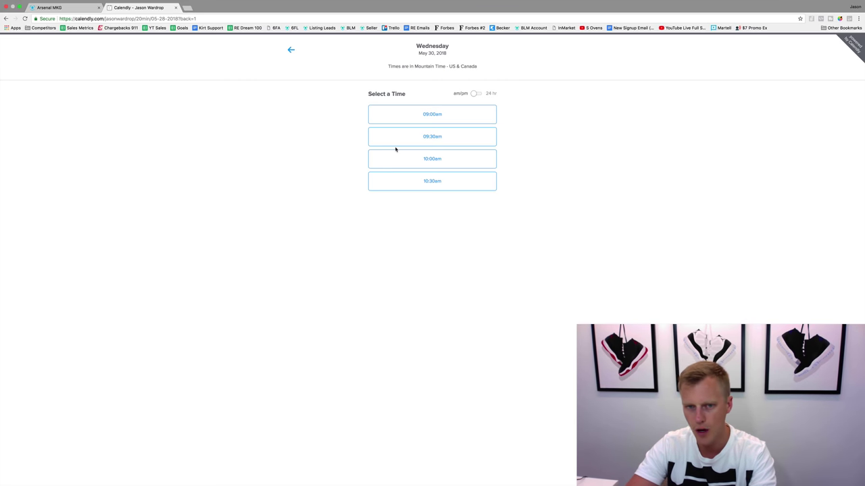
{"action": "left_click", "coordinate": [439, 157]}
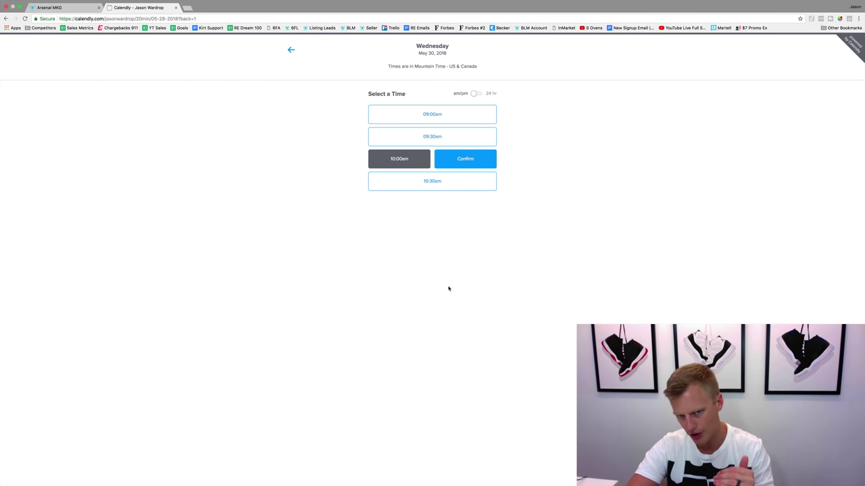
{"action": "left_click", "coordinate": [471, 162]}
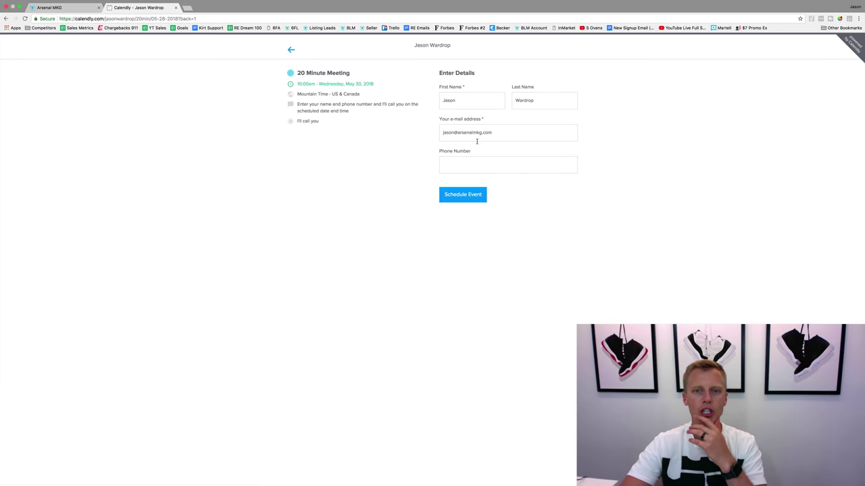
{"action": "left_click", "coordinate": [289, 52]}
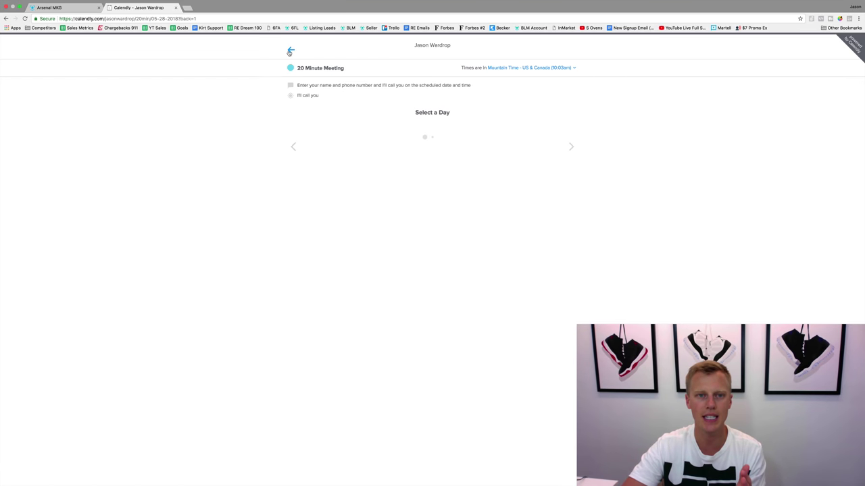
{"action": "left_click", "coordinate": [290, 52]}
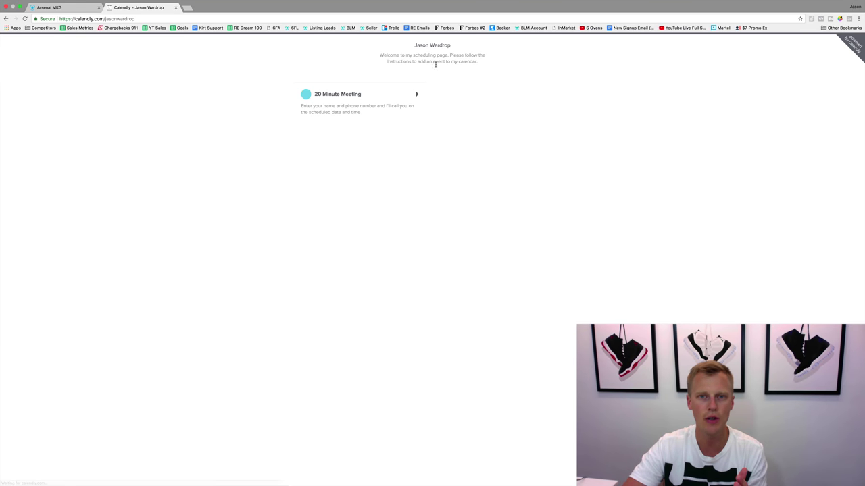
Switch back to Arsenal MKG and create another website from the Listing Leads real estate template
{"action": "left_click", "coordinate": [77, 9]}
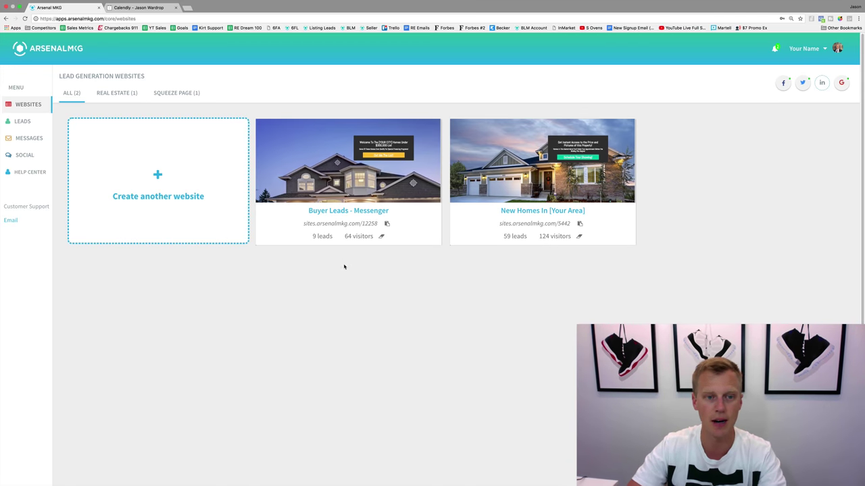
{"action": "mouse_move", "coordinate": [393, 148]}
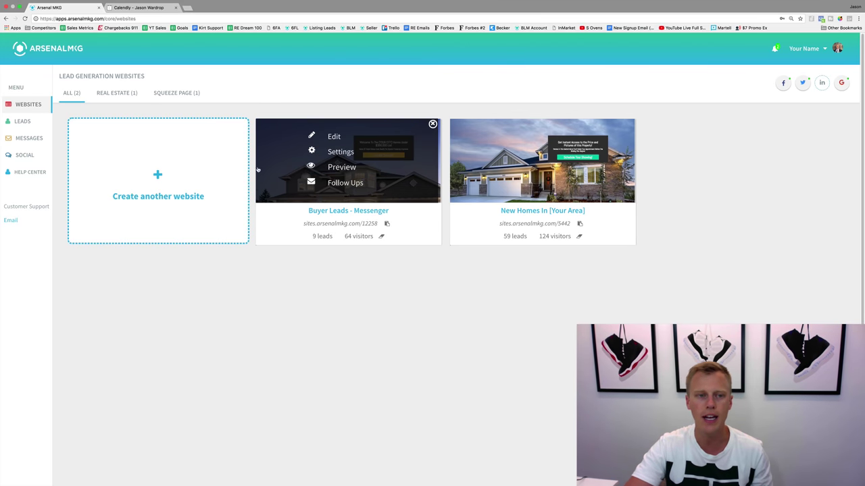
{"action": "left_click", "coordinate": [158, 177]}
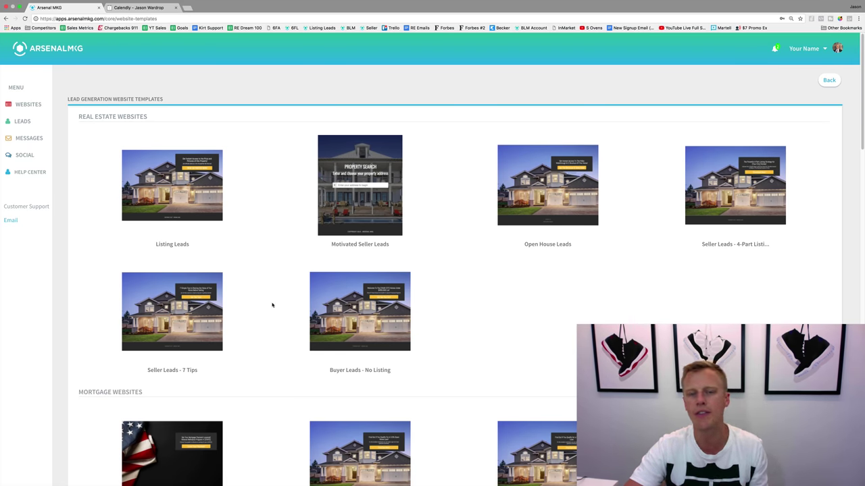
{"action": "scroll", "coordinate": [88, 365], "scroll_direction": "down", "scroll_amount": 10}
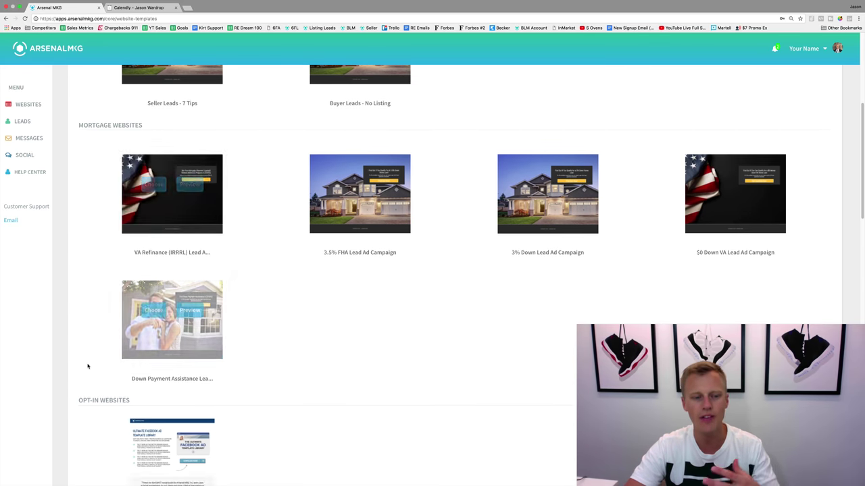
{"action": "scroll", "coordinate": [95, 356], "scroll_direction": "down", "scroll_amount": 15}
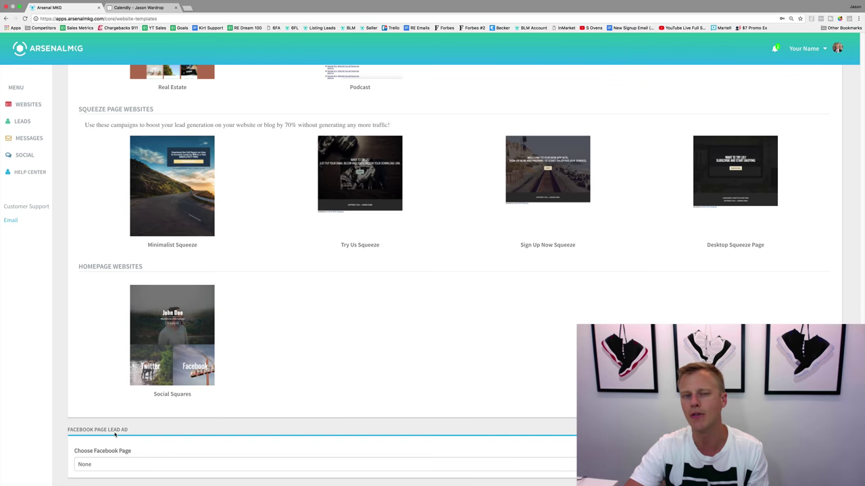
{"action": "scroll", "coordinate": [102, 392], "scroll_direction": "up", "scroll_amount": 12}
{"action": "scroll", "coordinate": [114, 435], "scroll_direction": "up", "scroll_amount": 15}
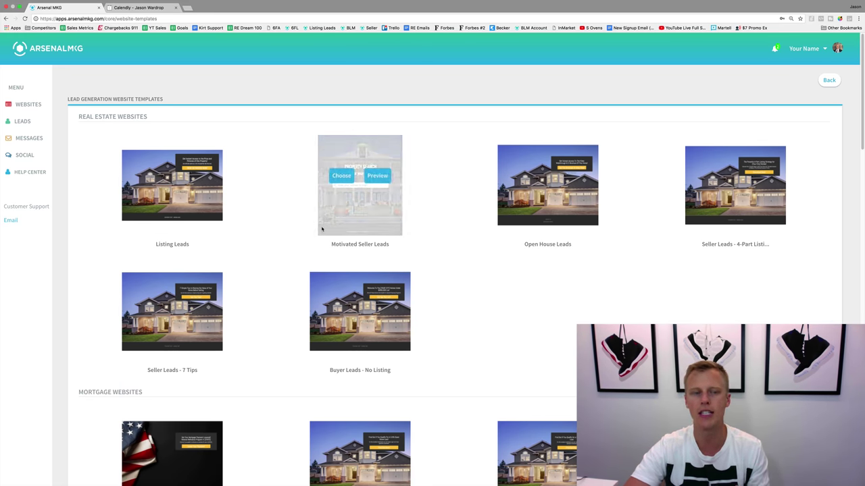
{"action": "mouse_move", "coordinate": [145, 179]}
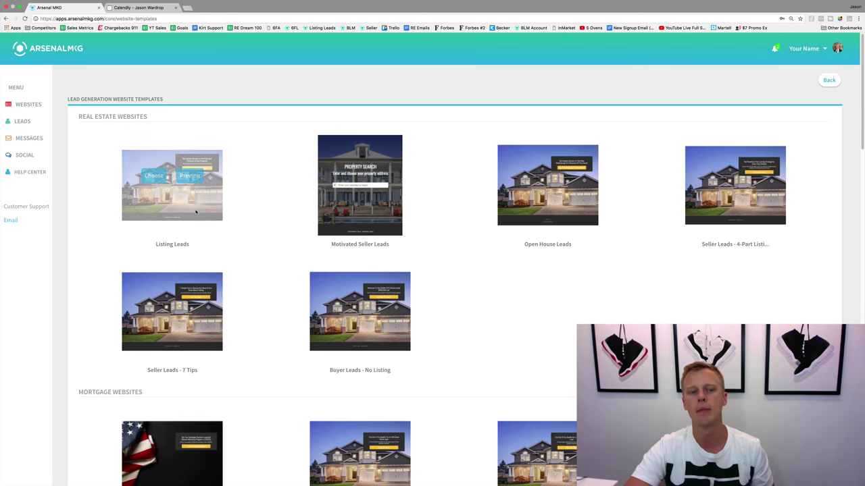
{"action": "left_click", "coordinate": [150, 179]}
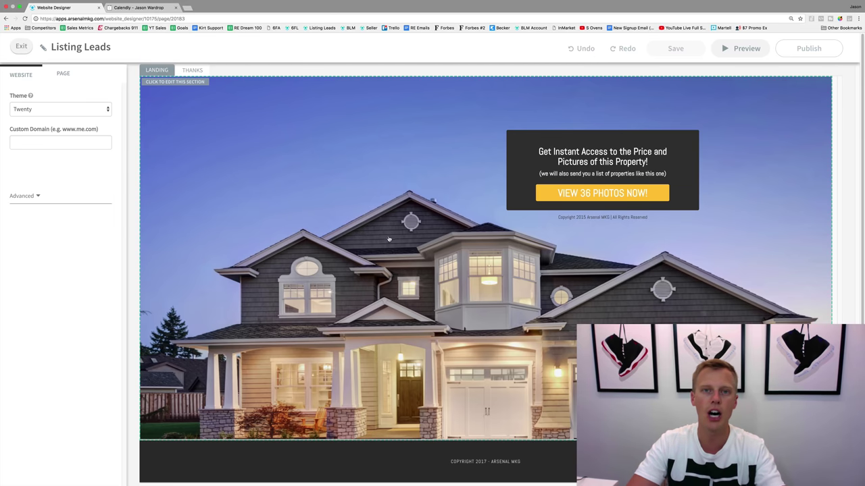
Replace the landing page section's background with the uncropped brick house at dusk photo from the uploaded images
{"action": "left_click", "coordinate": [187, 114]}
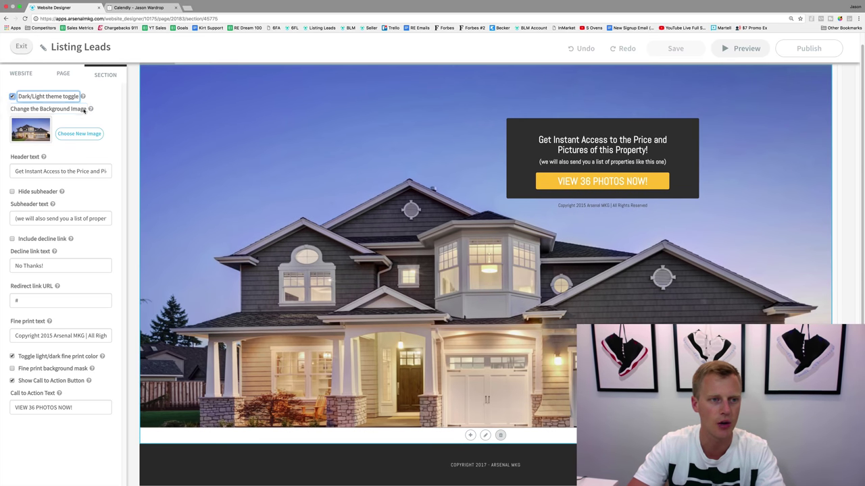
{"action": "left_click", "coordinate": [79, 133]}
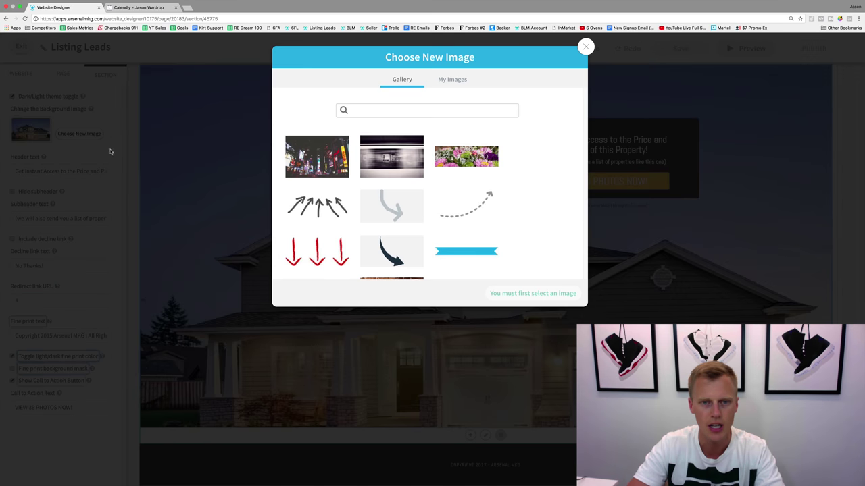
{"action": "scroll", "coordinate": [392, 205], "scroll_direction": "down", "scroll_amount": 5}
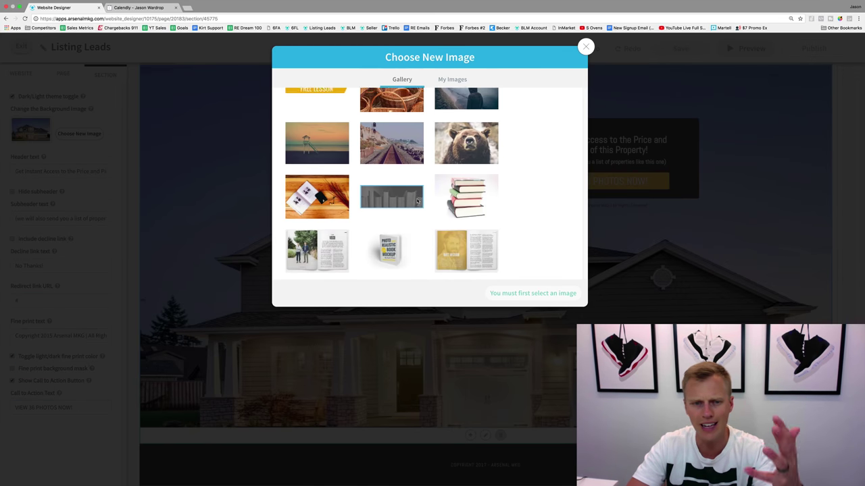
{"action": "scroll", "coordinate": [405, 189], "scroll_direction": "up", "scroll_amount": 5}
{"action": "left_click", "coordinate": [454, 82]}
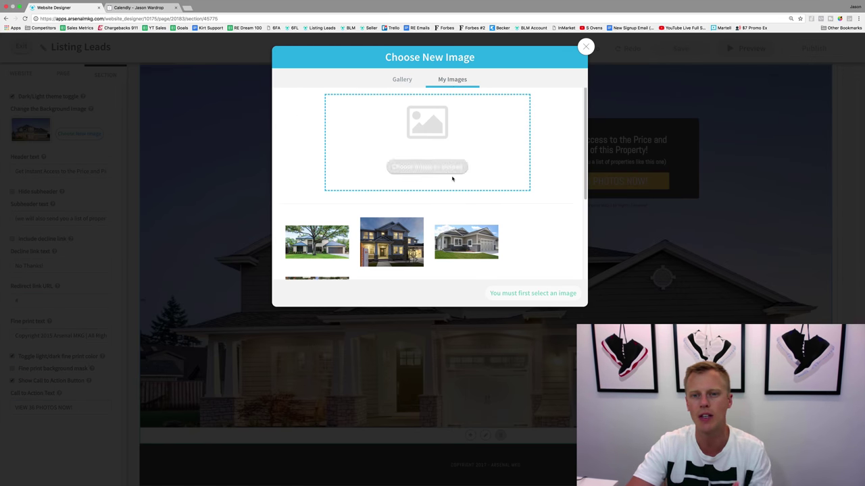
{"action": "scroll", "coordinate": [378, 216], "scroll_direction": "down", "scroll_amount": 2}
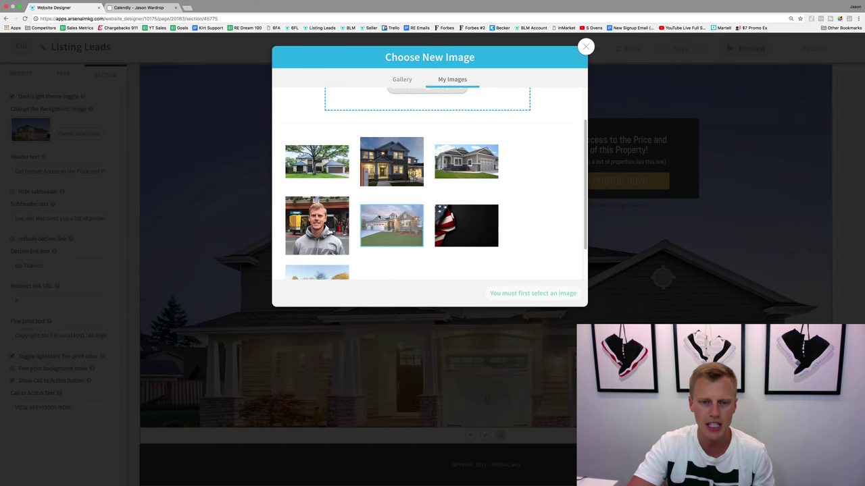
{"action": "left_click", "coordinate": [394, 227]}
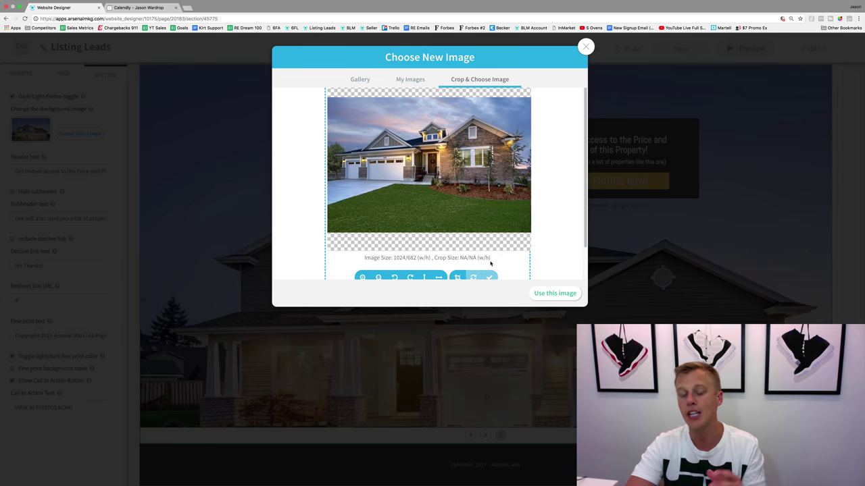
{"action": "left_click", "coordinate": [555, 295]}
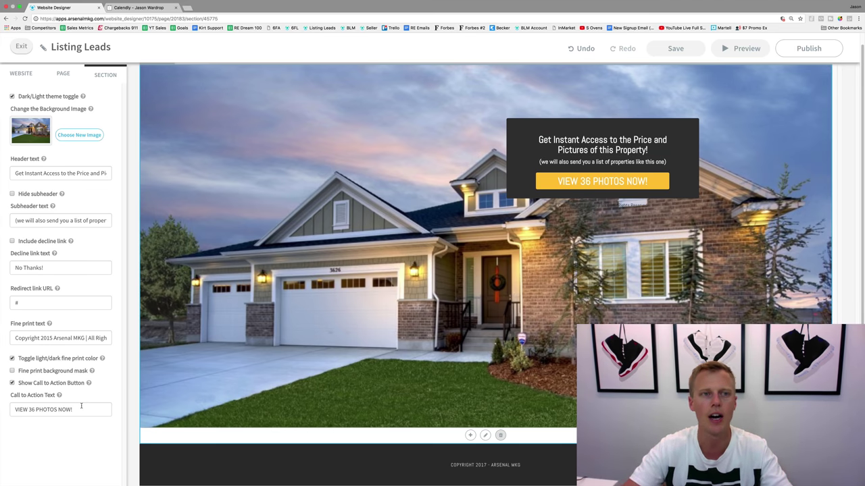
Open the website's Thanks page and publish the Listing Leads website
{"action": "mouse_move", "coordinate": [238, 304]}
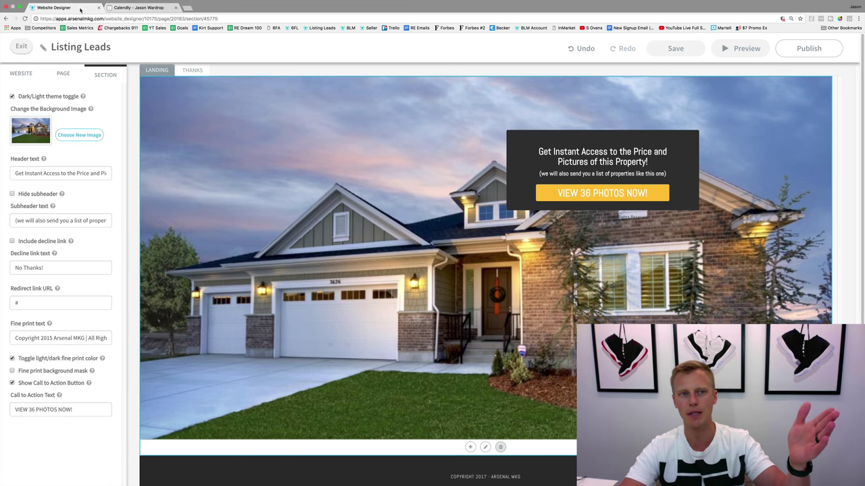
{"action": "left_click", "coordinate": [193, 70]}
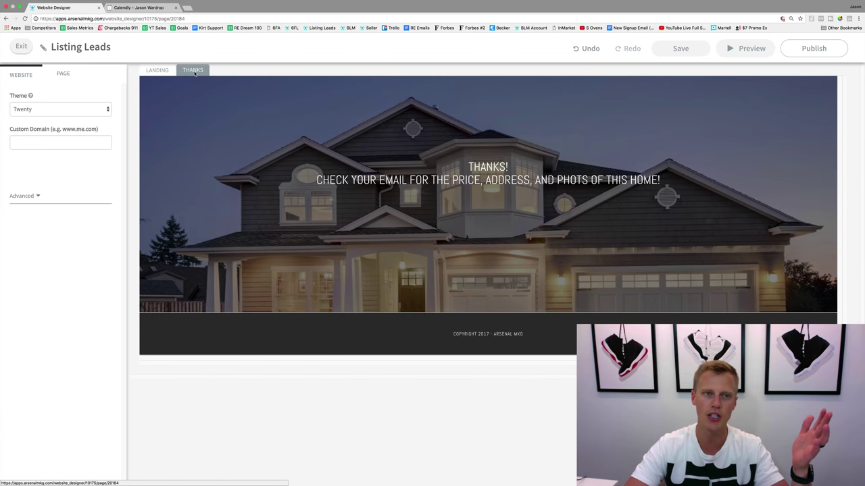
{"action": "left_click", "coordinate": [814, 49]}
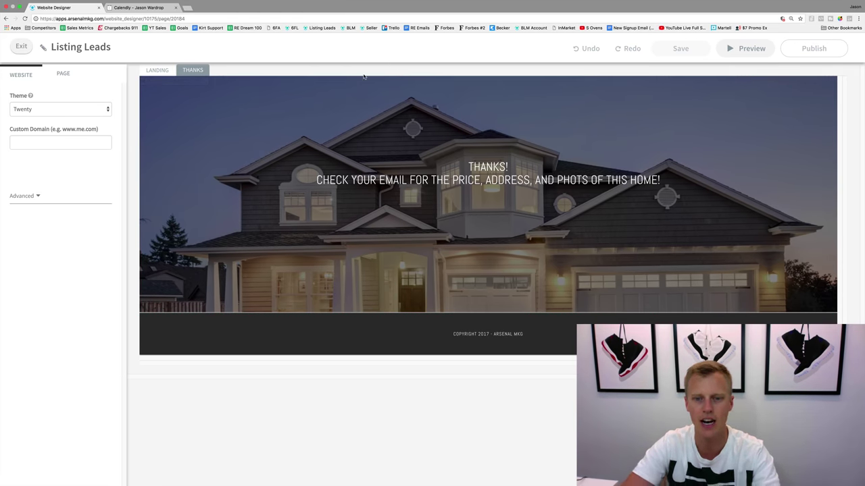
Replace the Thanks page section's background with the uncropped brick house at dusk photo from the uploaded images
{"action": "left_click", "coordinate": [183, 95]}
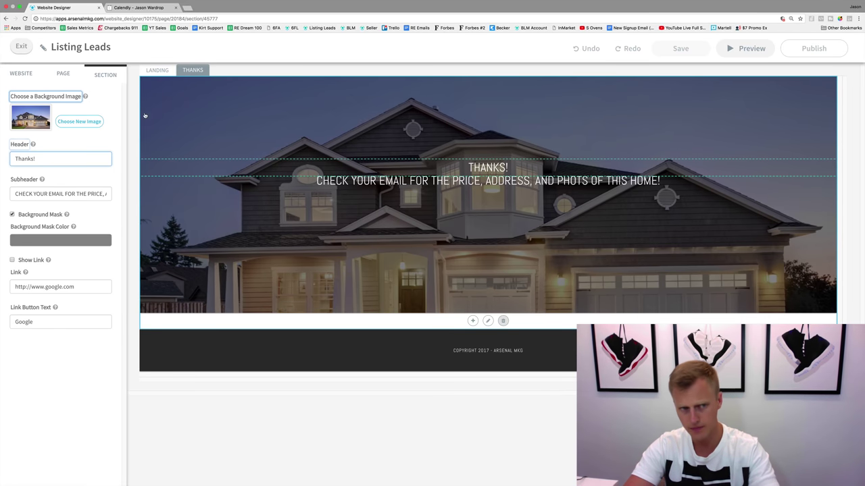
{"action": "left_click", "coordinate": [79, 122]}
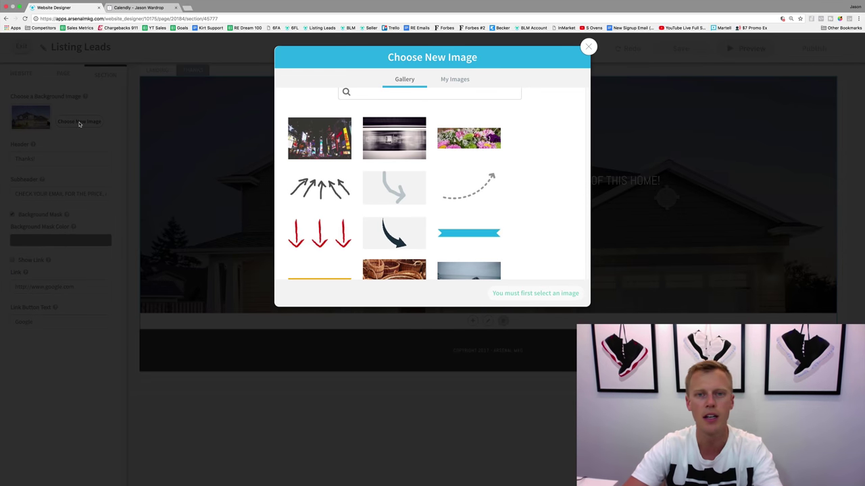
{"action": "left_click", "coordinate": [448, 84]}
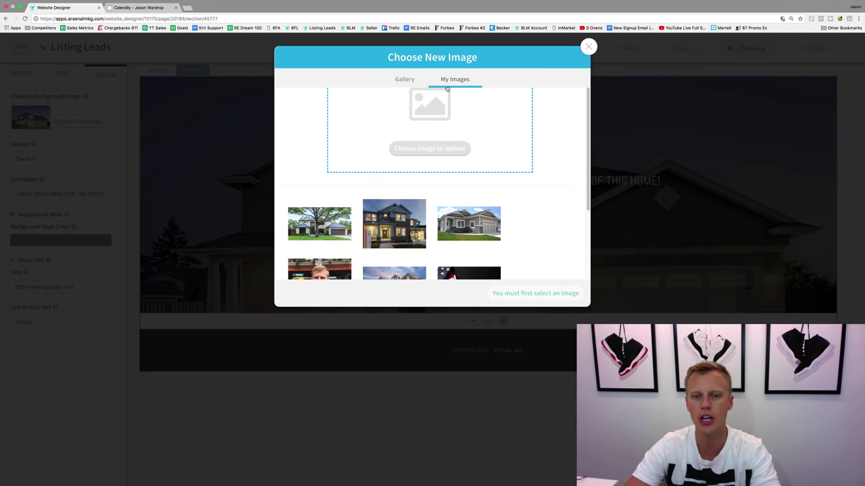
{"action": "scroll", "coordinate": [403, 181], "scroll_direction": "down", "scroll_amount": 2}
{"action": "left_click", "coordinate": [401, 226]}
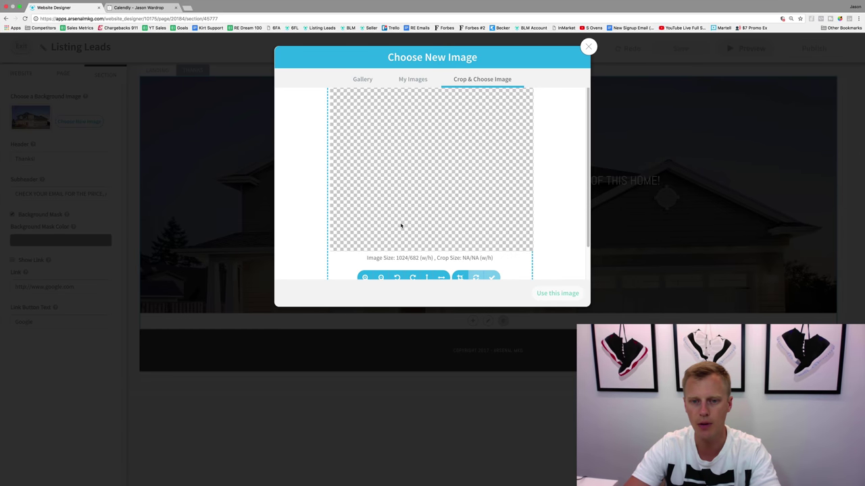
{"action": "left_click", "coordinate": [558, 293]}
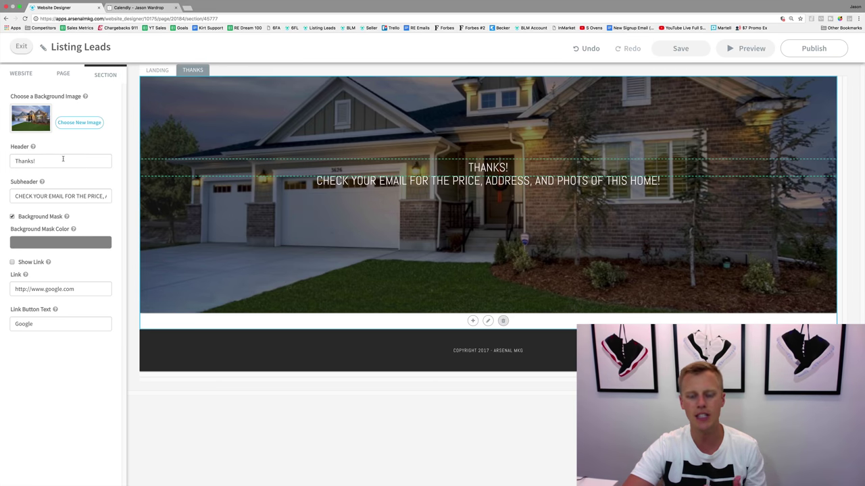
Set the Thanks section's header to "To Schedule An Immediate Appointment Call/Text Me At:" followed by the contact phone number
{"action": "left_click_drag", "start_coordinate": [64, 159], "coordinate": [8, 149]}
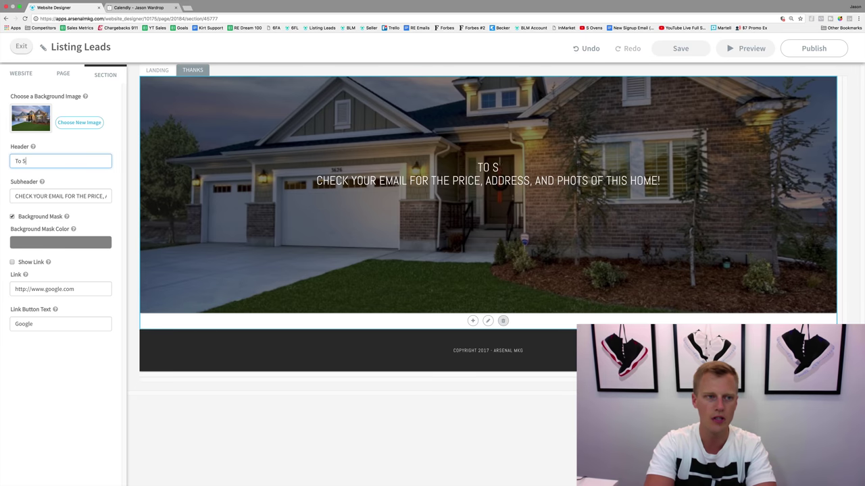
{"action": "type", "text": "To Schedule An Imme"}
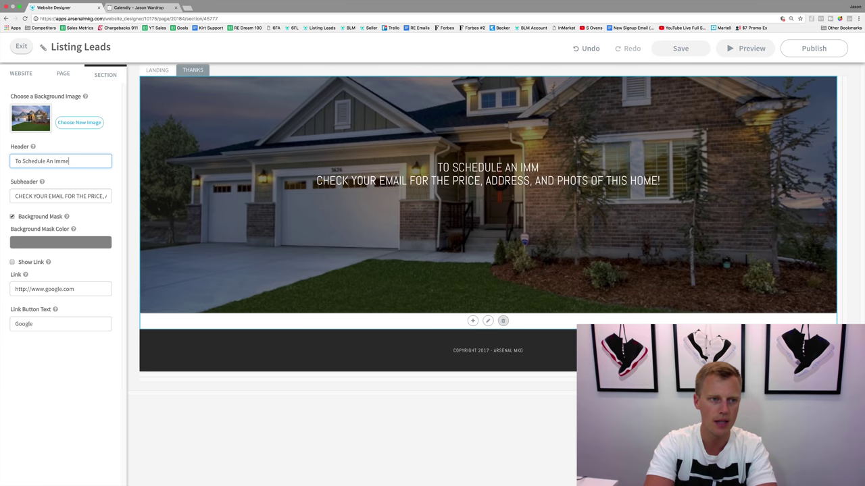
{"action": "type", "text": "diate Appoi"}
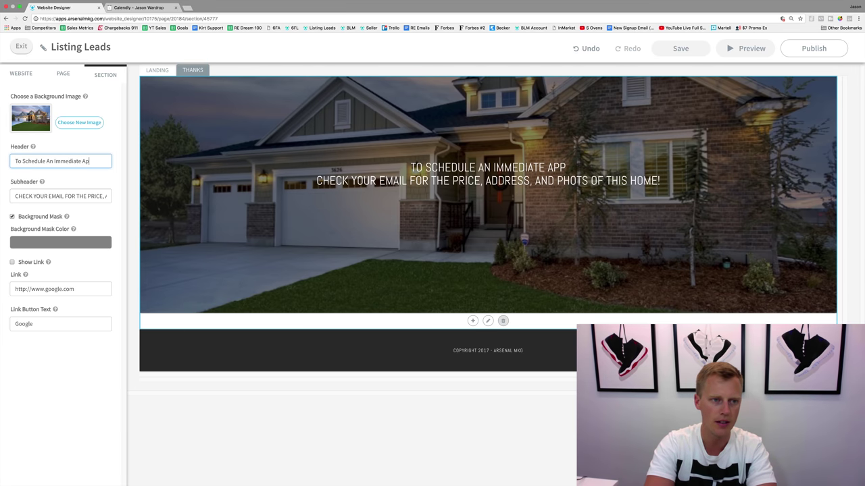
{"action": "type", "text": "ntment Cal"}
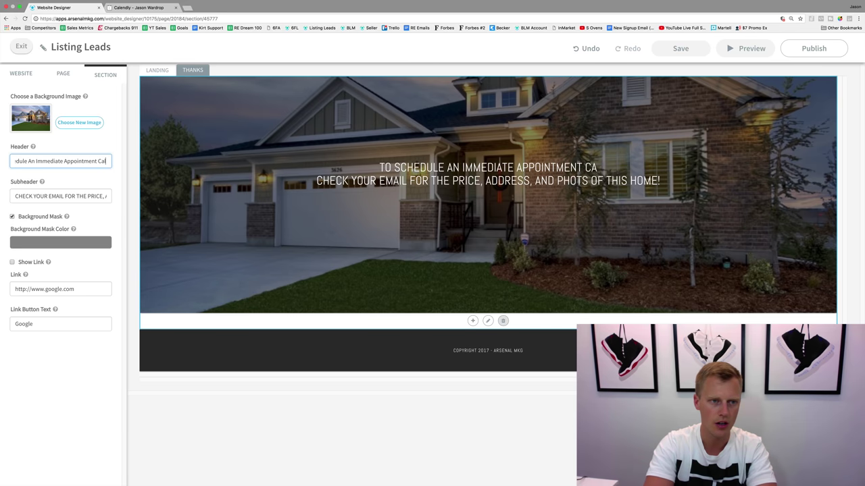
{"action": "type", "text": "l/Text Me At: 888"}
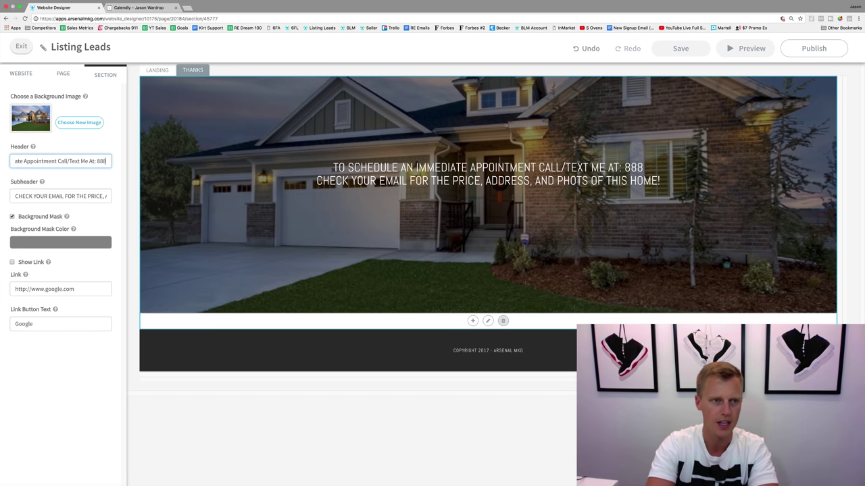
{"action": "type", "text": "-555"}
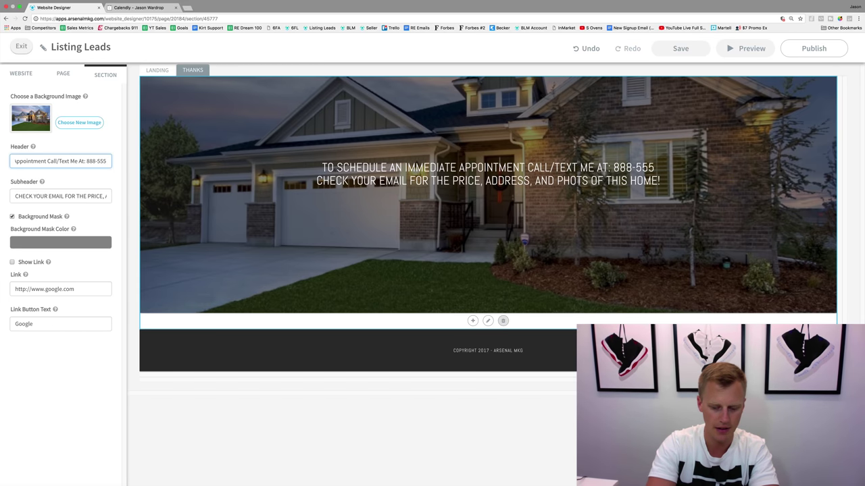
{"action": "type", "text": "-1234"}
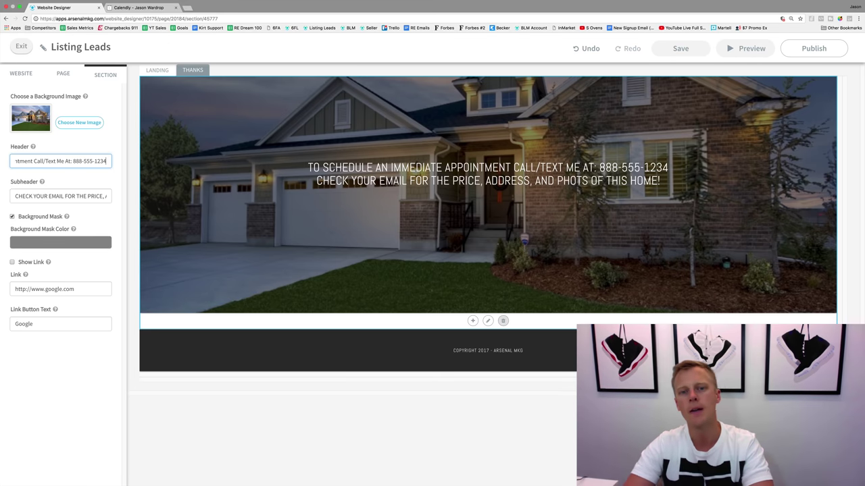
Set the Thanks section's subheader to "Or Schedule An Appointment Below..." and enable its link button
{"action": "triple_click", "coordinate": [57, 197]}
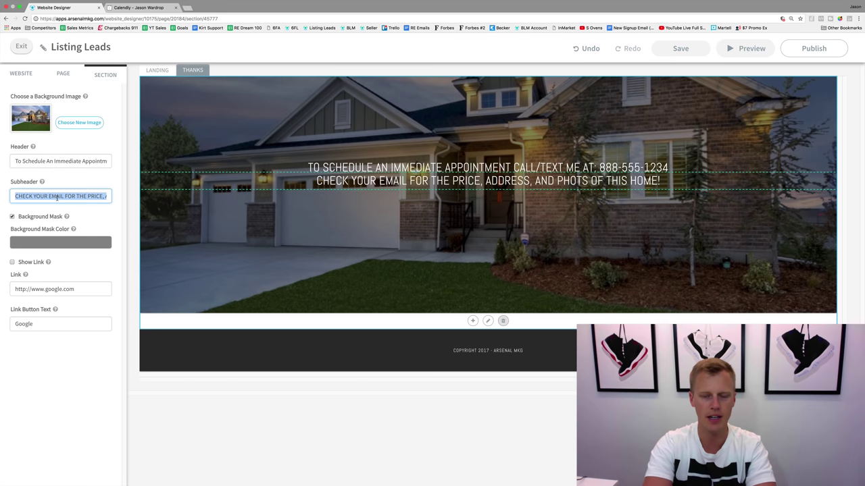
{"action": "type", "text": "Or Schedule A "}
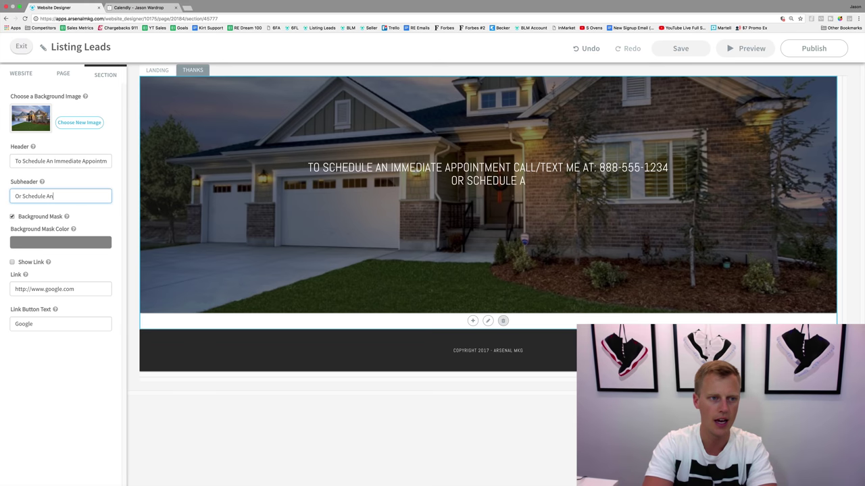
{"action": "type", "text": " Appointmen"}
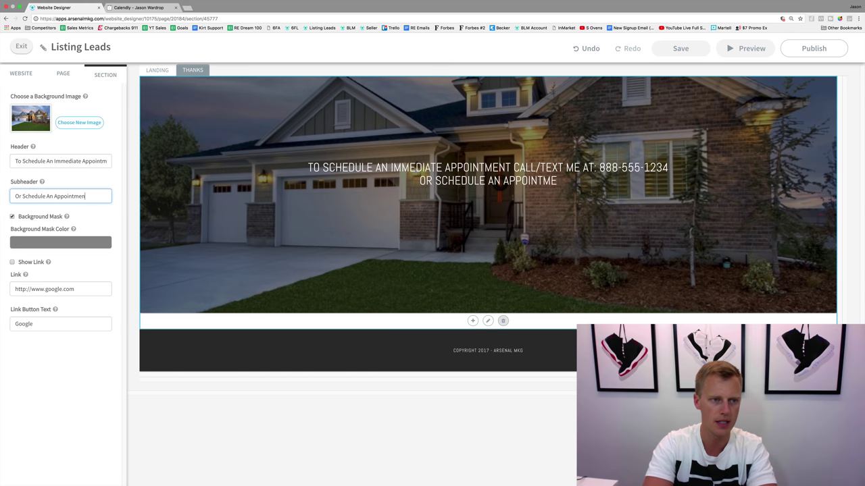
{"action": "type", "text": "t Below..."}
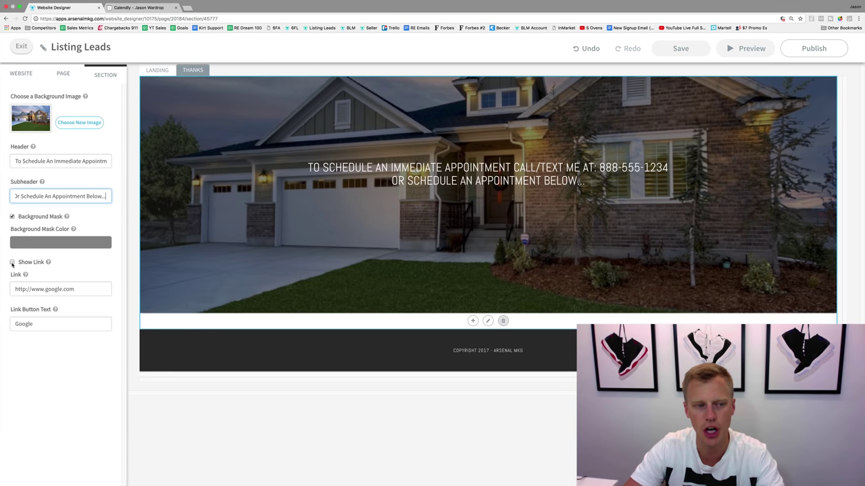
{"action": "left_click", "coordinate": [13, 263]}
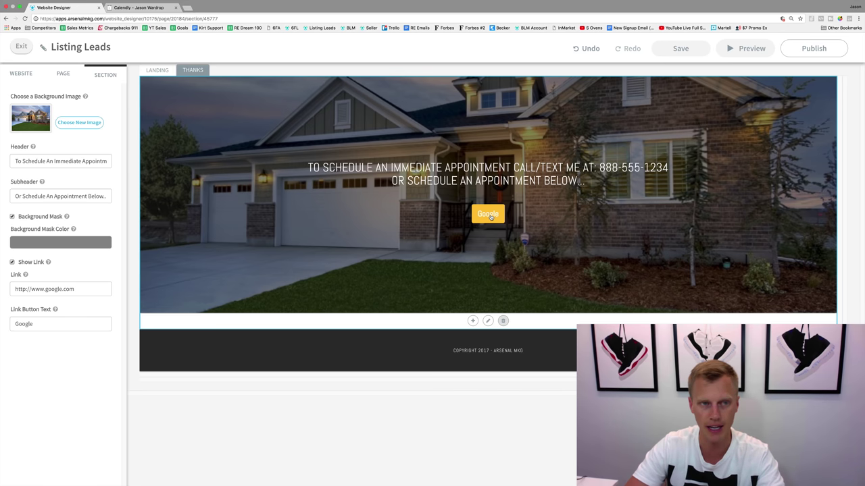
Switch to Calendly and open its home page at calendly.com
{"action": "left_click", "coordinate": [153, 7]}
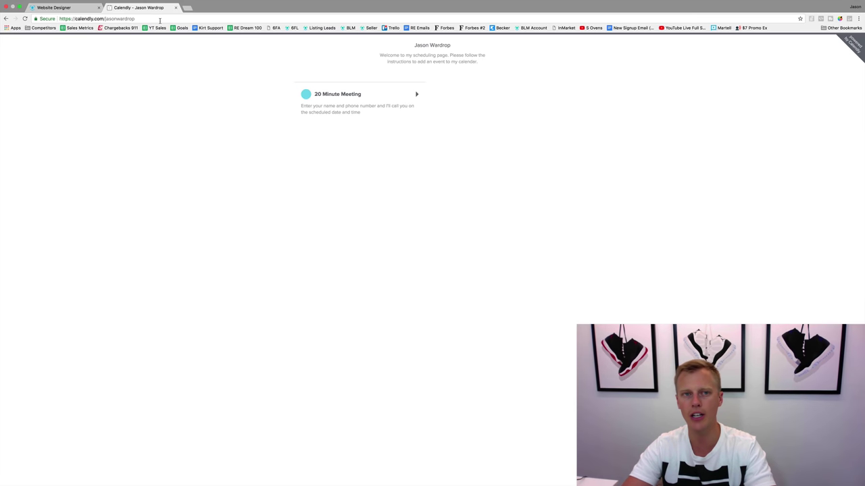
{"action": "left_click_drag", "start_coordinate": [135, 18], "coordinate": [105, 18]}
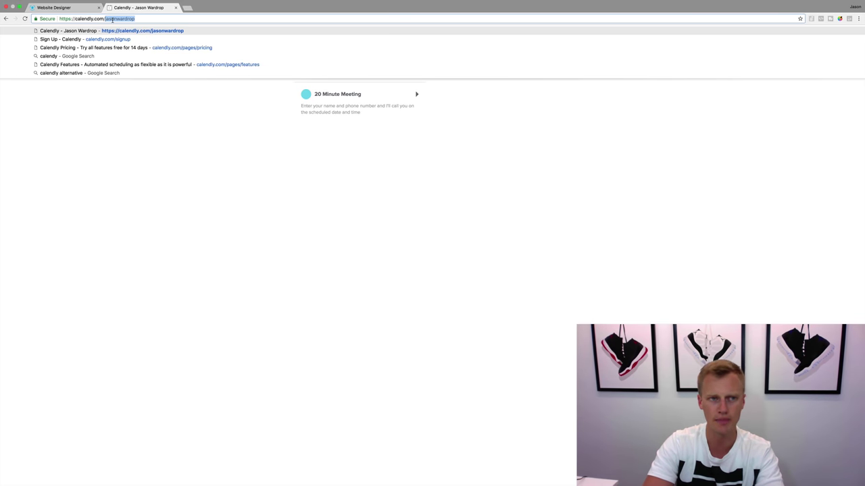
{"action": "key", "text": "BackSpace"}
{"action": "key", "text": "Return"}
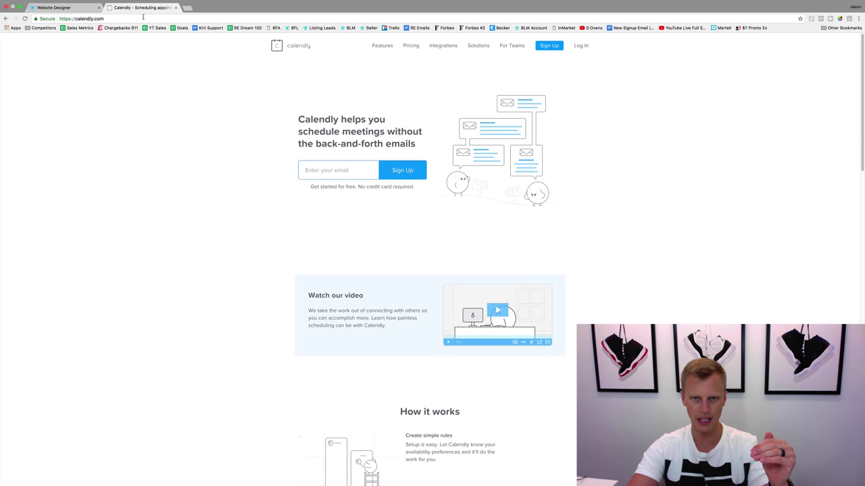
Reopen the personal Calendly scheduling page that offers the 20 Minute Meeting
{"action": "left_click", "coordinate": [143, 18]}
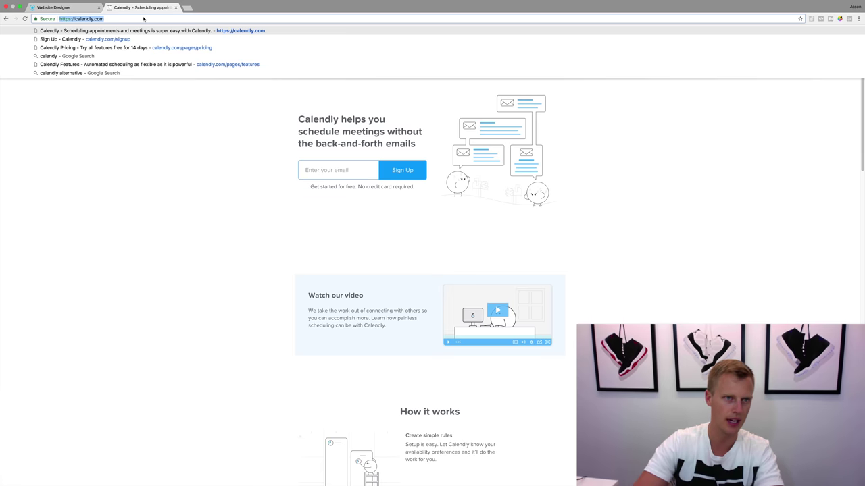
{"action": "type", "text": "/jason"}
{"action": "key", "text": "Down"}
{"action": "key", "text": "Return"}
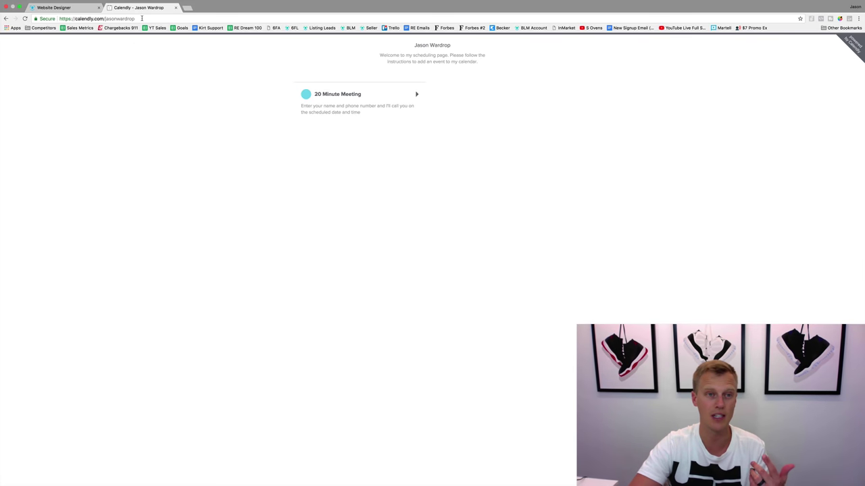
{"action": "left_click", "coordinate": [142, 18]}
{"action": "left_click", "coordinate": [123, 136]}
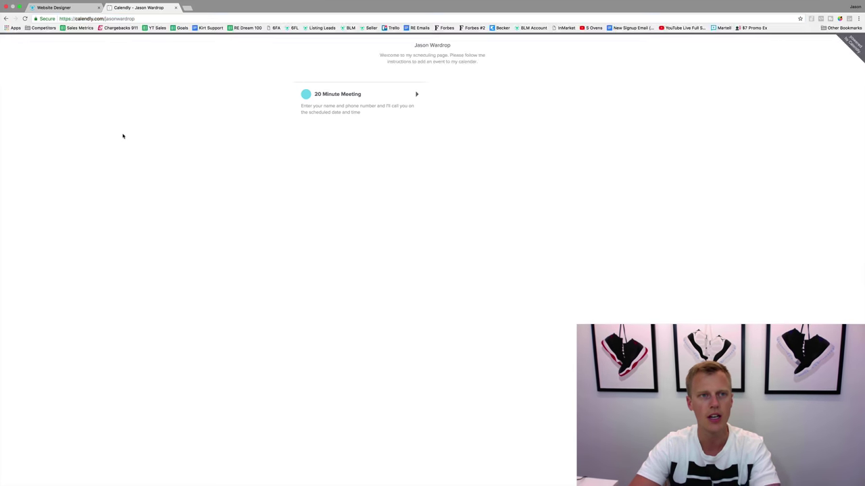
Copy the Calendly scheduling page's address and set it as the Thanks section's link in the website designer
{"action": "left_click", "coordinate": [55, 14]}
{"action": "key", "text": "super+c"}
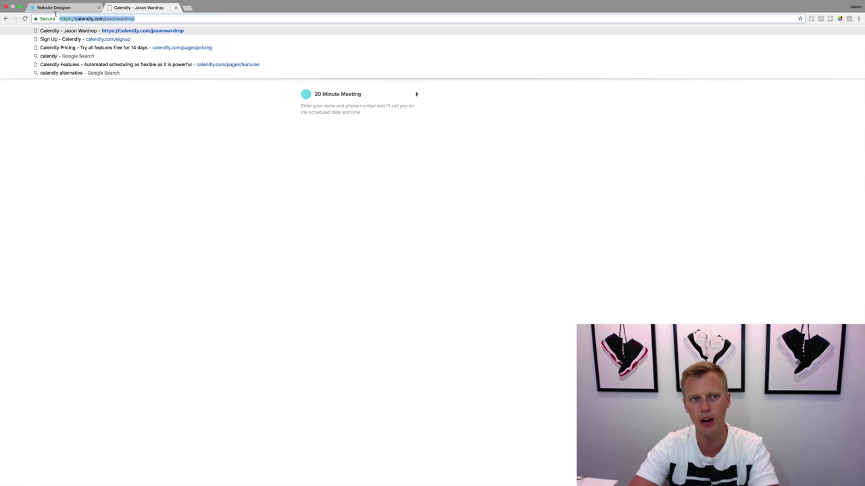
{"action": "left_click", "coordinate": [55, 10]}
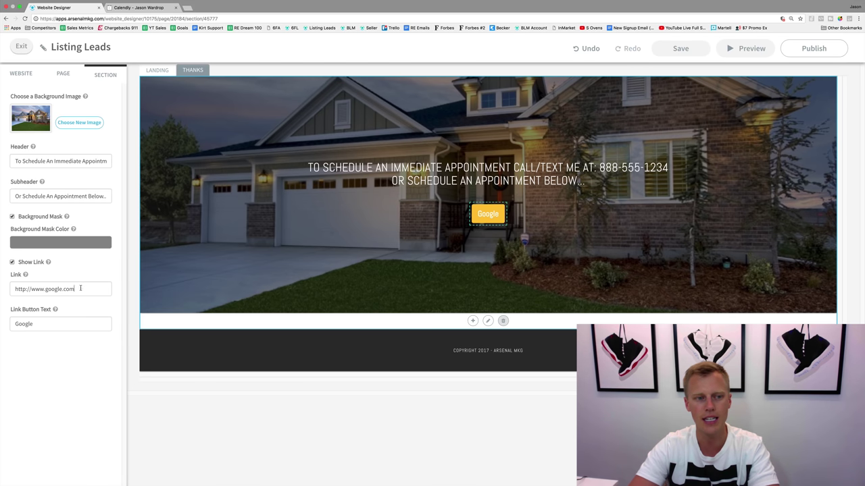
{"action": "left_click_drag", "start_coordinate": [75, 288], "coordinate": [7, 284]}
{"action": "key", "text": "super+v"}
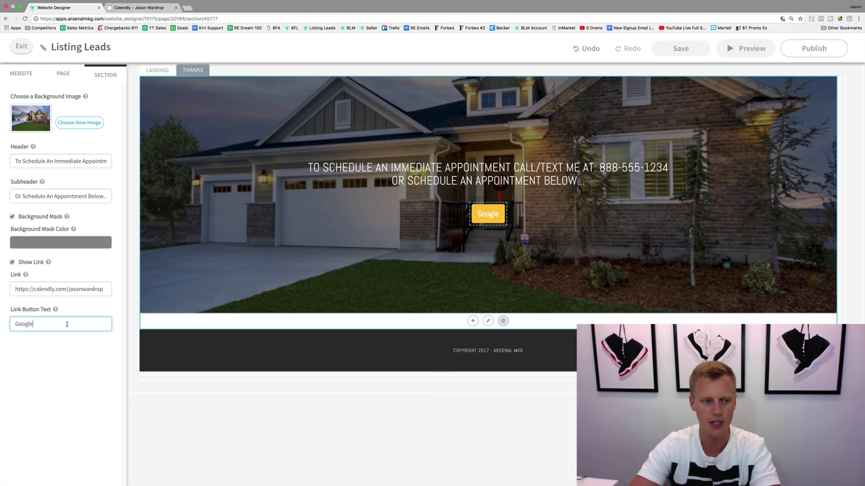
Set the link button's text to "Click To Schedule An Appointment!" and publish the website
{"action": "left_click", "coordinate": [67, 324]}
{"action": "double_click", "coordinate": [66, 324]}
{"action": "type", "text": "Click To Schedu"}
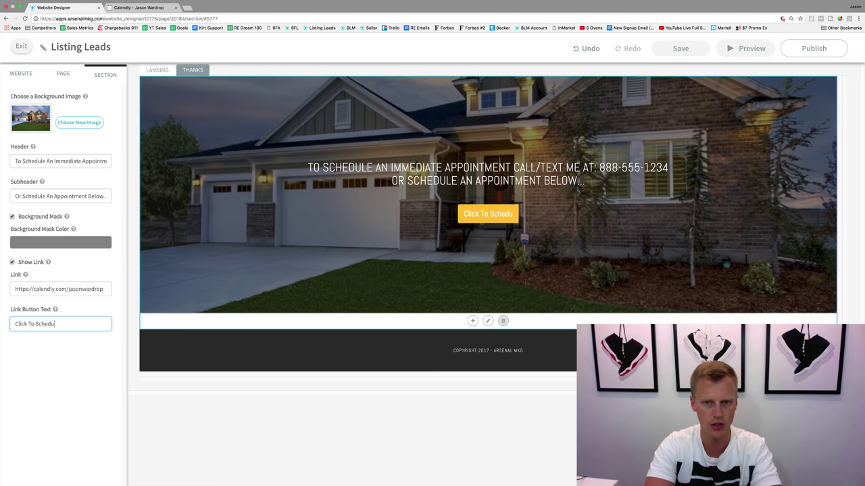
{"action": "type", "text": "le An App"}
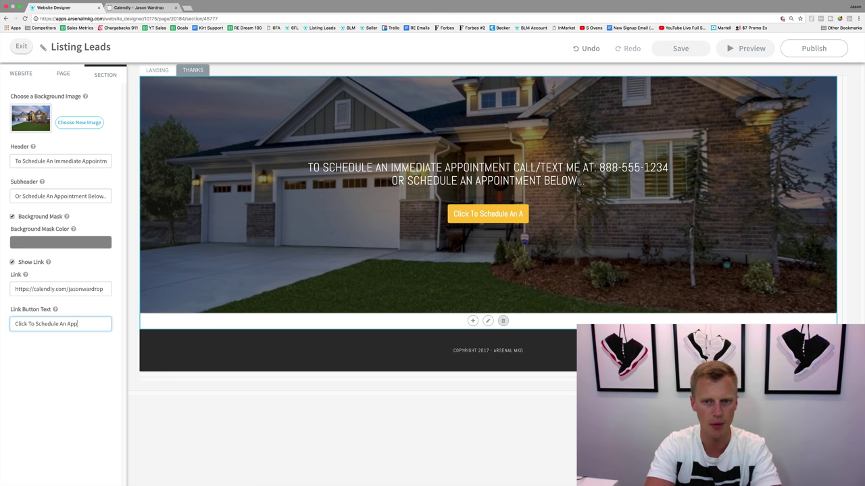
{"action": "type", "text": "ointment!"}
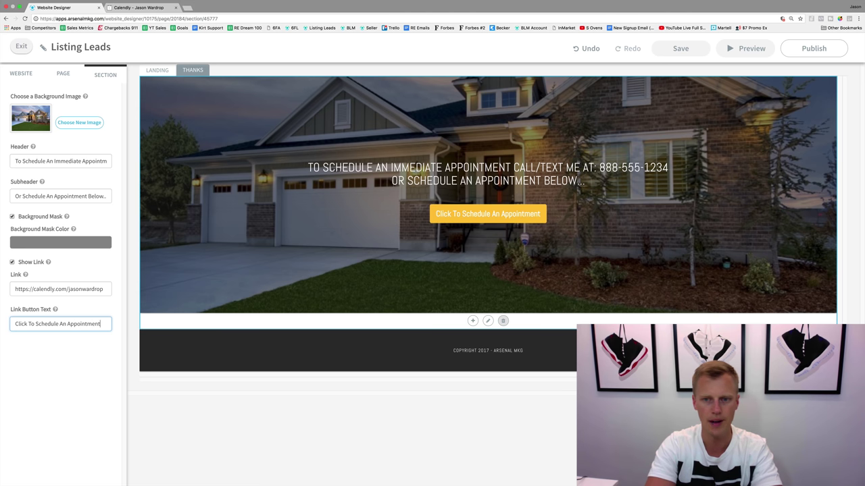
{"action": "left_click", "coordinate": [802, 49]}
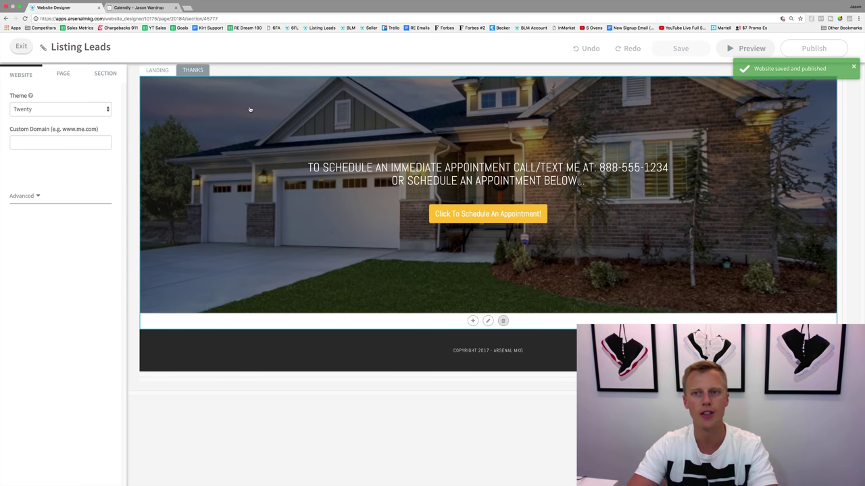
Open the live Listing Leads site from the website list and bring up its "View 36 Photos Now!" lead form
{"action": "left_click", "coordinate": [20, 47]}
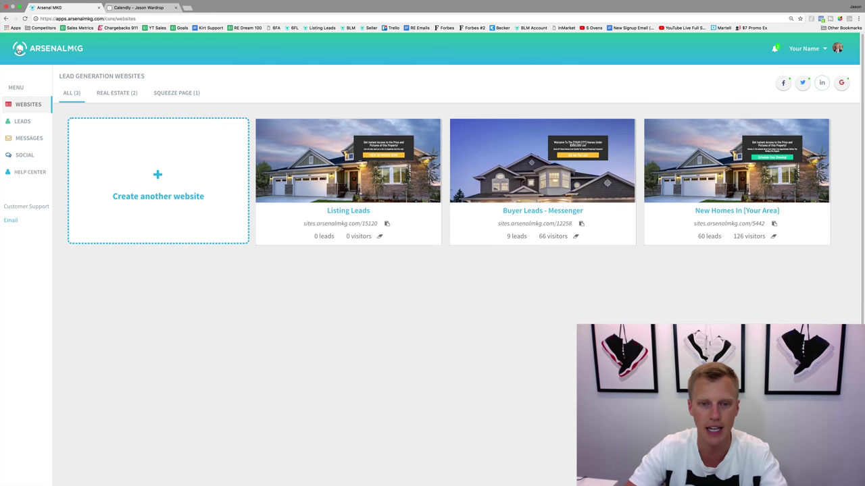
{"action": "mouse_move", "coordinate": [323, 152]}
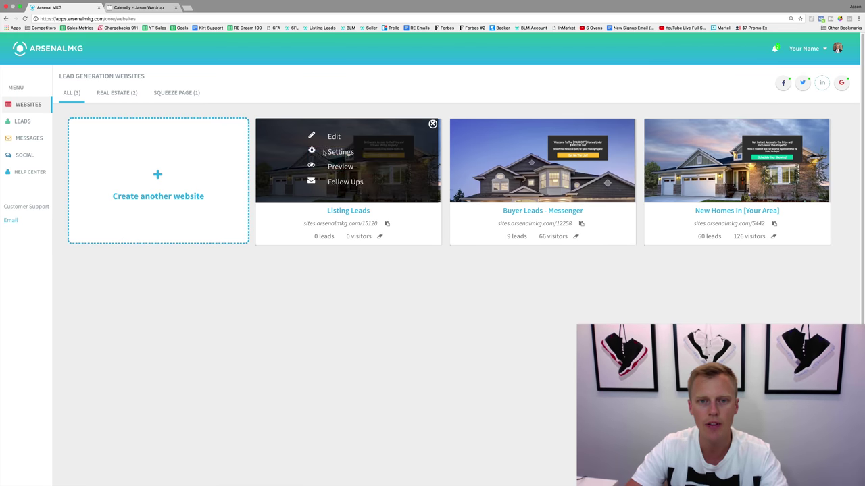
{"action": "left_click", "coordinate": [354, 227]}
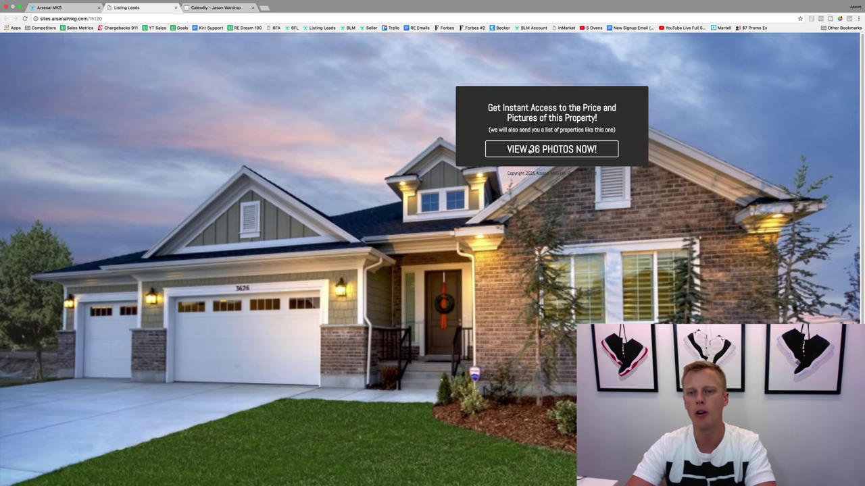
{"action": "left_click", "coordinate": [531, 150]}
{"action": "left_click", "coordinate": [522, 54]}
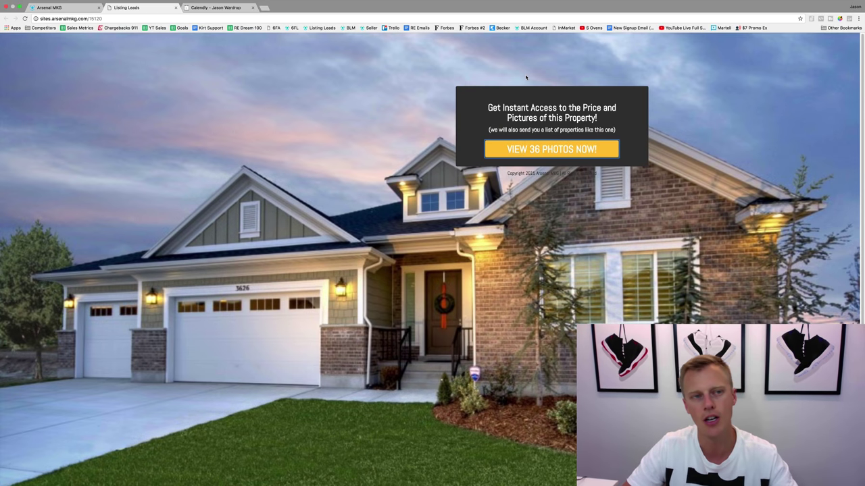
{"action": "left_click", "coordinate": [543, 149]}
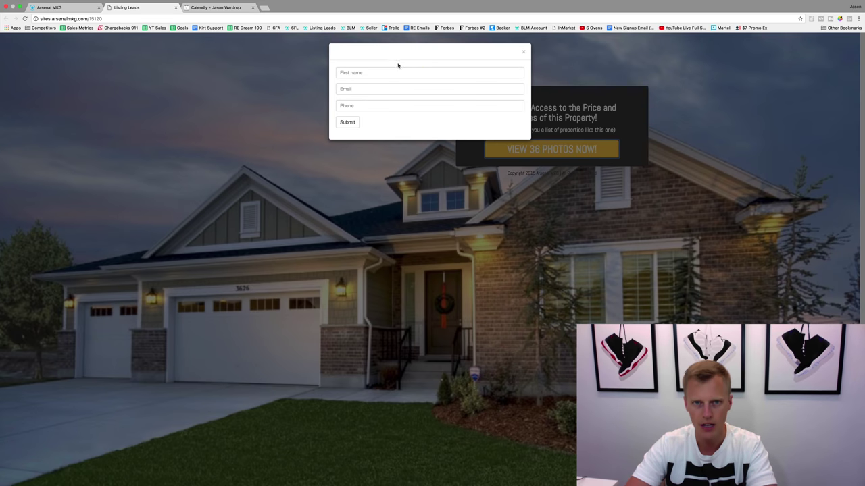
Fill in the lead form with a test first name, e-mail and phone number, and submit it
{"action": "left_click", "coordinate": [397, 71]}
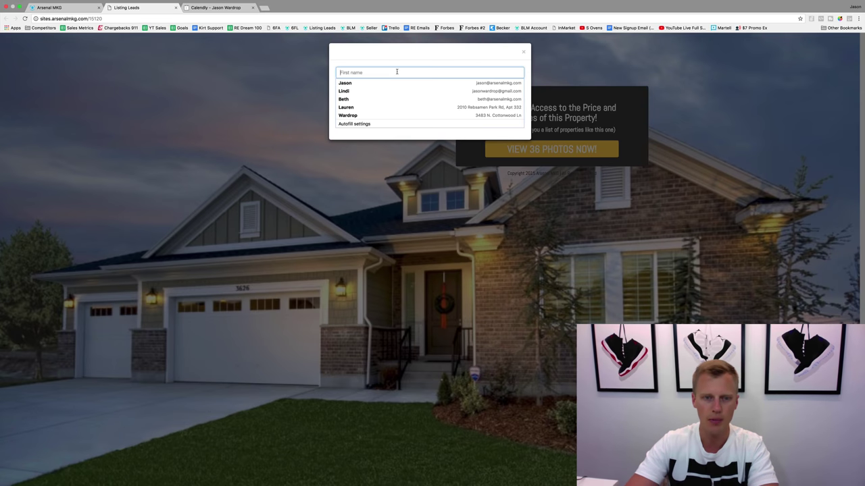
{"action": "type", "text": "Jason"}
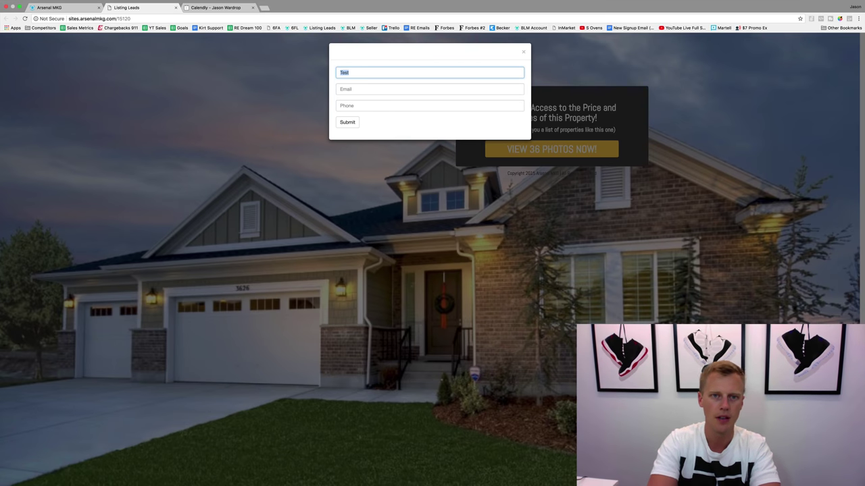
{"action": "key", "text": "Tab"}
{"action": "type", "text": "test"}
{"action": "key", "text": "Down"}
{"action": "key", "text": "Return"}
{"action": "key", "text": "Tab"}
{"action": "type", "text": "888"}
{"action": "key", "text": "Down"}
{"action": "key", "text": "Return"}
{"action": "left_click", "coordinate": [349, 126]}
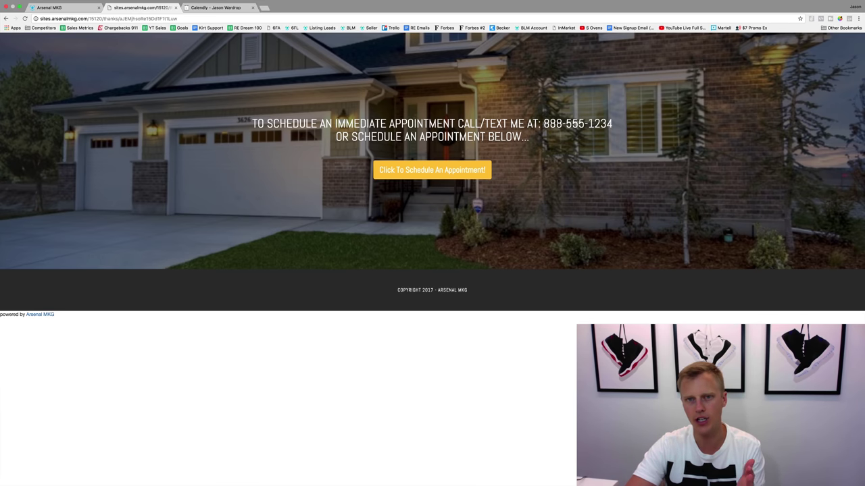
Follow the Thanks page's appointment link and choose the 20 Minute Meeting on Thursday, May 31 at 09:30am, up to the details form
{"action": "left_click", "coordinate": [427, 175]}
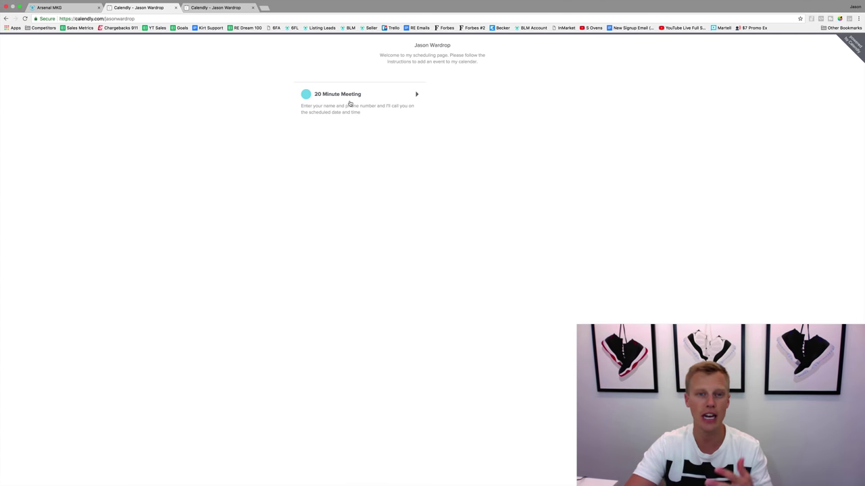
{"action": "left_click", "coordinate": [350, 104]}
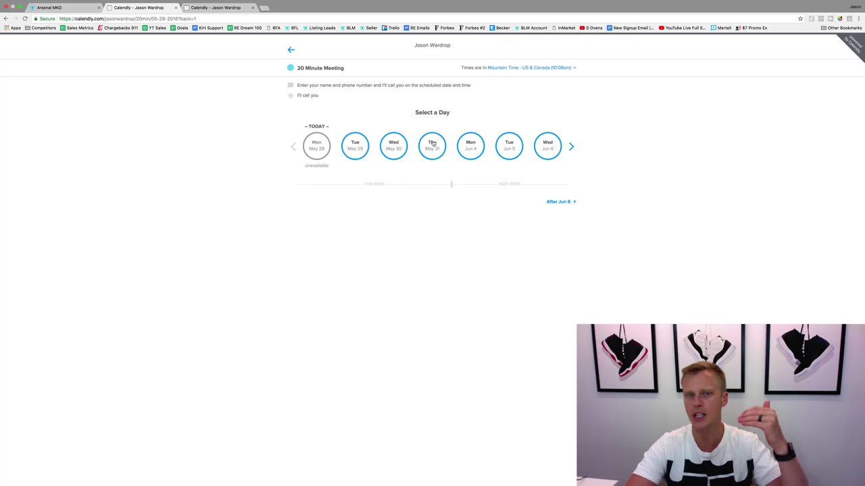
{"action": "left_click", "coordinate": [433, 144]}
{"action": "left_click", "coordinate": [432, 136]}
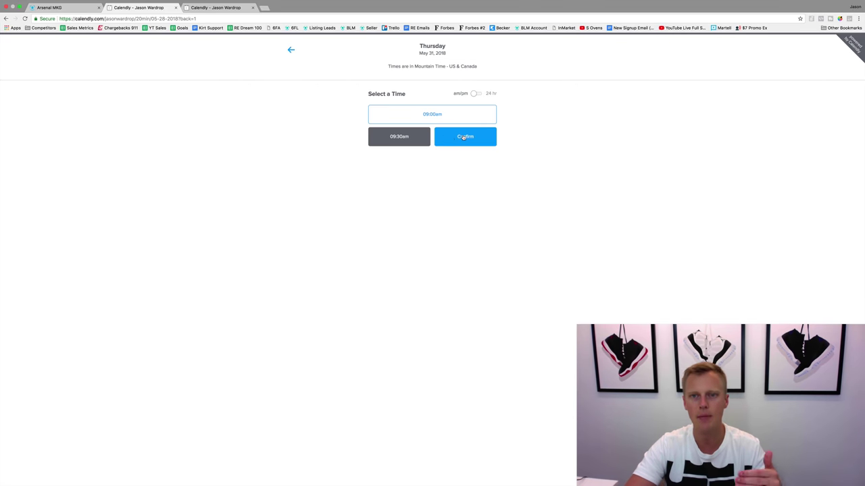
{"action": "left_click", "coordinate": [464, 136]}
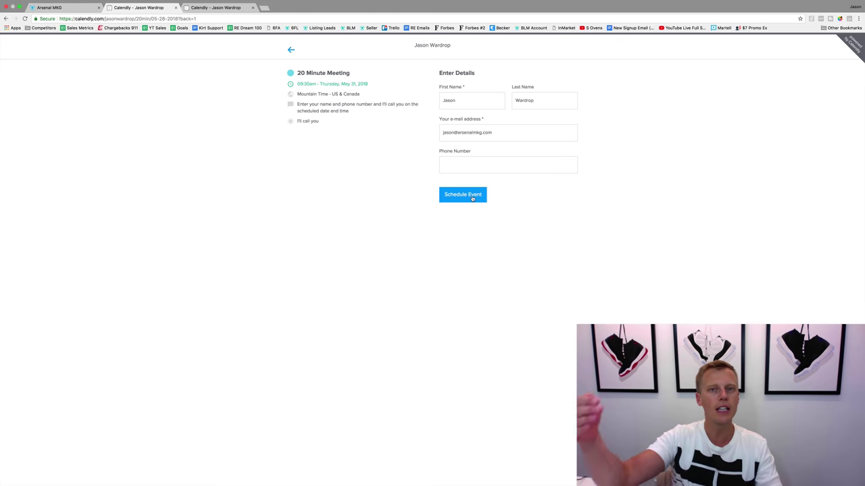
Switch back to Arsenal MKG, open the Listing Leads follow-ups and examine the response email's asking price, link and first-name placeholders
{"action": "left_click", "coordinate": [91, 8]}
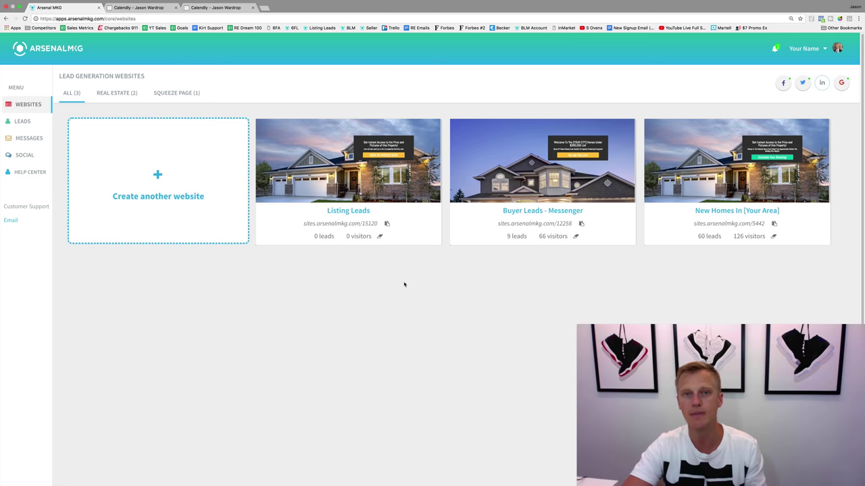
{"action": "mouse_move", "coordinate": [348, 206]}
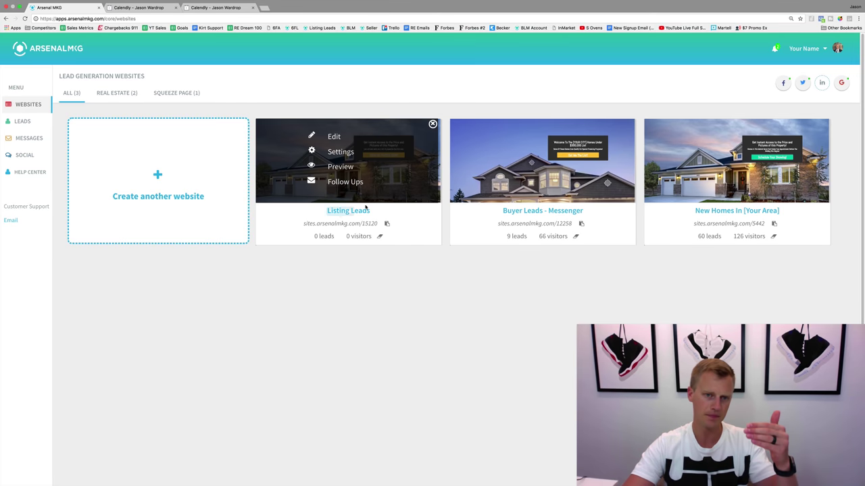
{"action": "left_click", "coordinate": [339, 183]}
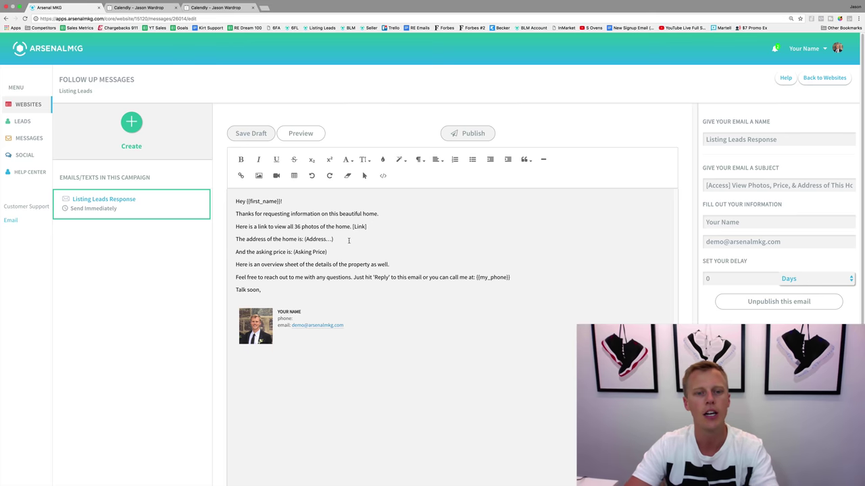
{"action": "left_click_drag", "start_coordinate": [342, 238], "coordinate": [293, 252]}
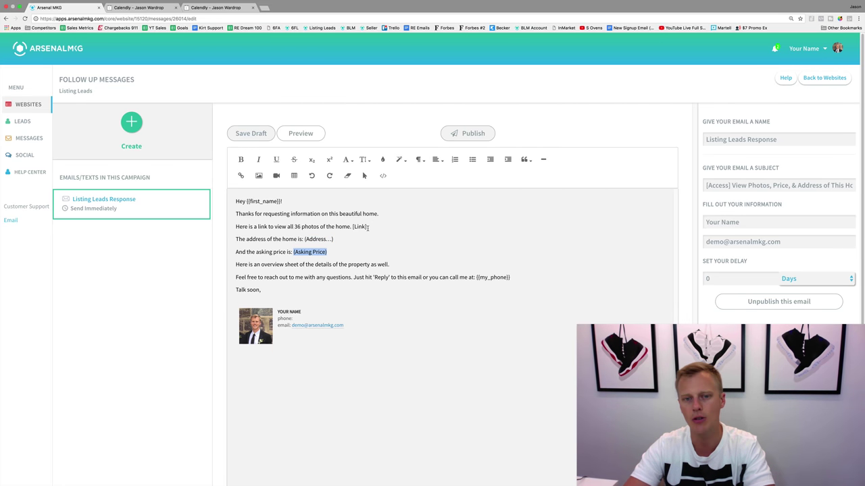
{"action": "left_click_drag", "start_coordinate": [369, 227], "coordinate": [352, 229]}
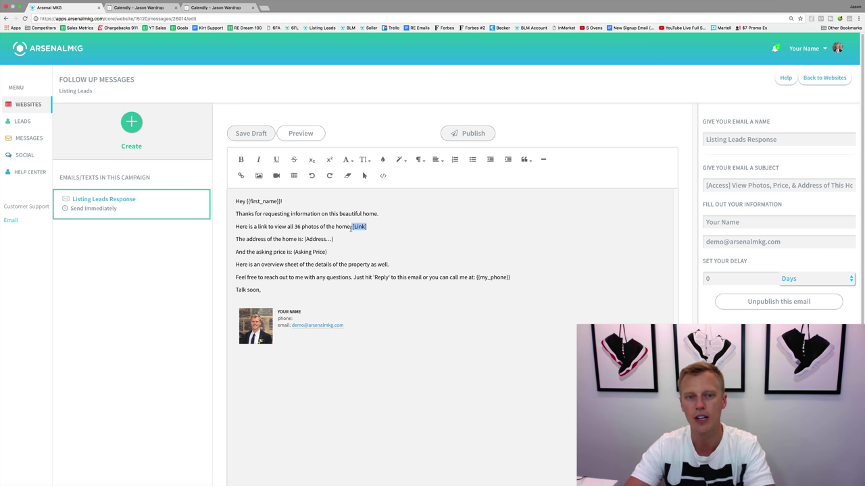
{"action": "left_click_drag", "start_coordinate": [281, 202], "coordinate": [246, 203]}
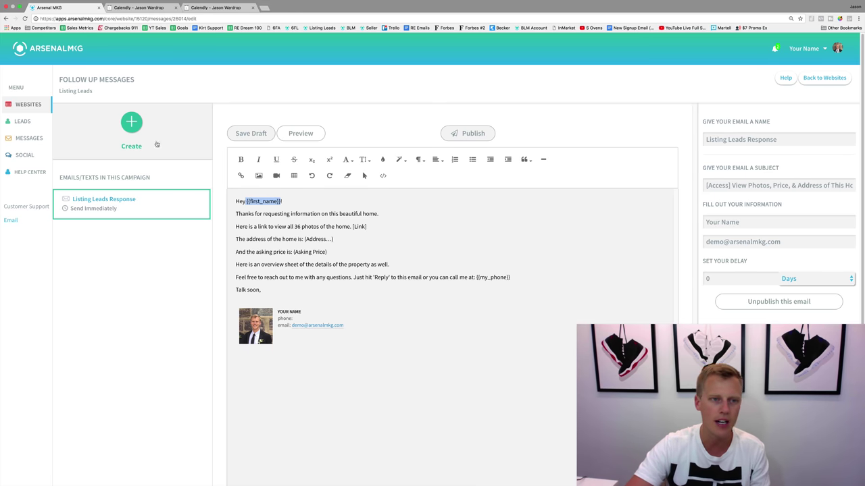
Create a new follow-up text message reading "Schedule Your Appt: LINK"
{"action": "left_click", "coordinate": [128, 123]}
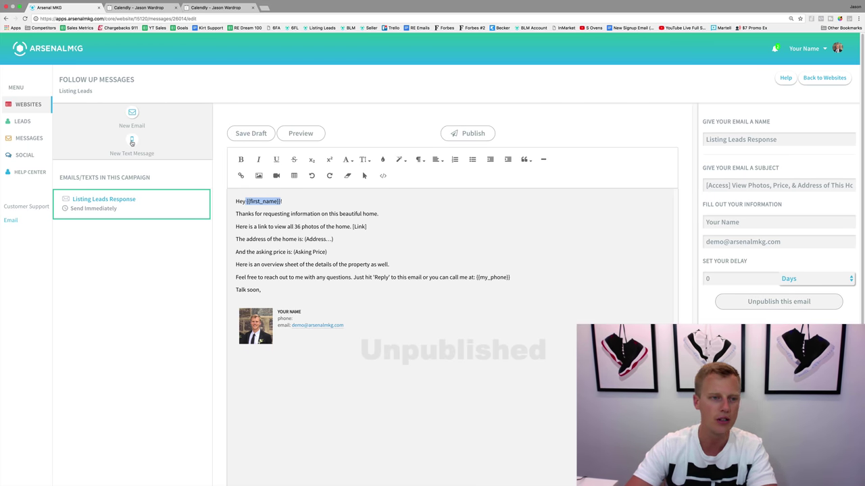
{"action": "left_click", "coordinate": [132, 141]}
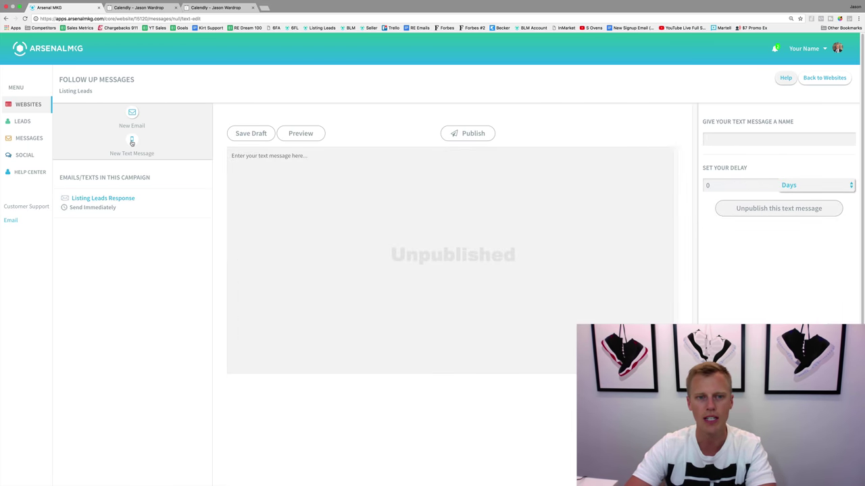
{"action": "left_click", "coordinate": [359, 173]}
{"action": "type", "text": "Sche"}
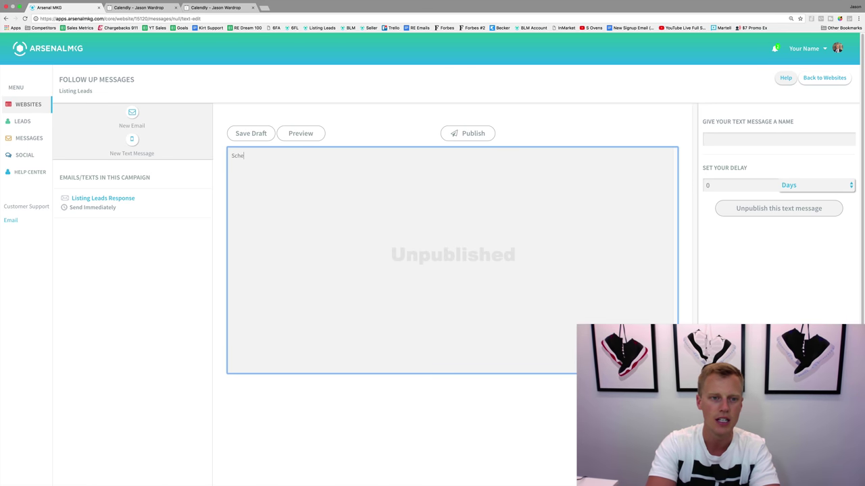
{"action": "type", "text": "dule Your Cal"}
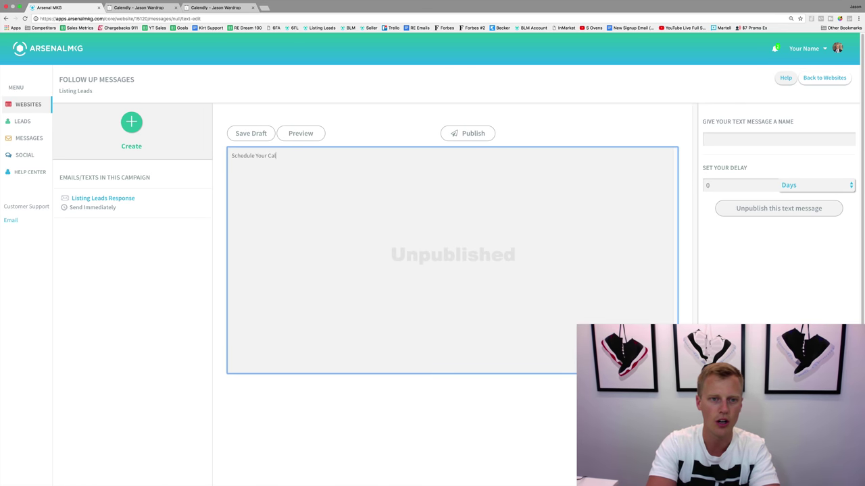
{"action": "key", "text": "BackSpace"}
{"action": "key", "text": "BackSpace"}
{"action": "key", "text": "BackSpace"}
{"action": "type", "text": "Appt: LINK"}
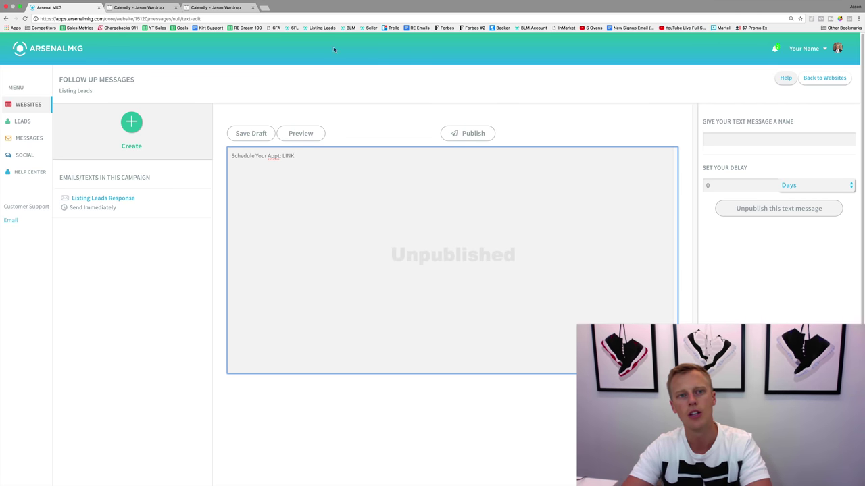
Copy the Calendly scheduling page's address and replace the word LINK in the text message with it
{"action": "left_click", "coordinate": [141, 7]}
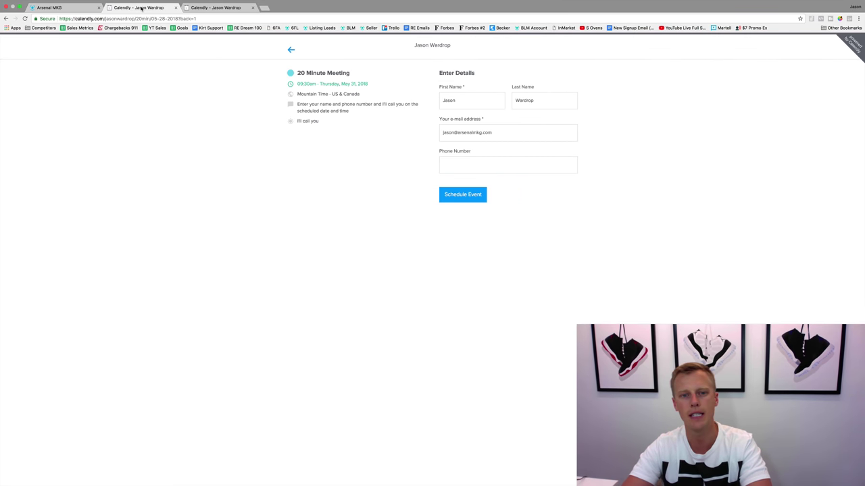
{"action": "left_click", "coordinate": [216, 7]}
{"action": "left_click", "coordinate": [293, 162]}
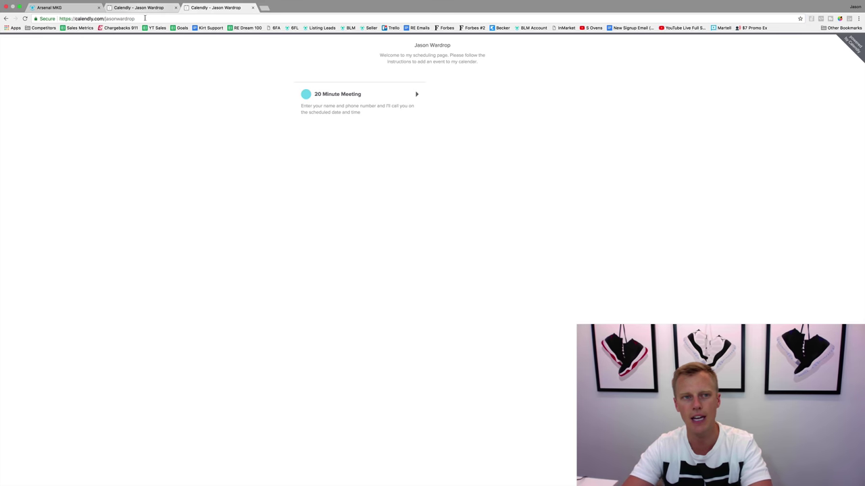
{"action": "left_click", "coordinate": [136, 18]}
{"action": "key", "text": "super+c"}
{"action": "left_click", "coordinate": [49, 7]}
{"action": "double_click", "coordinate": [289, 156]}
{"action": "key", "text": "super+v"}
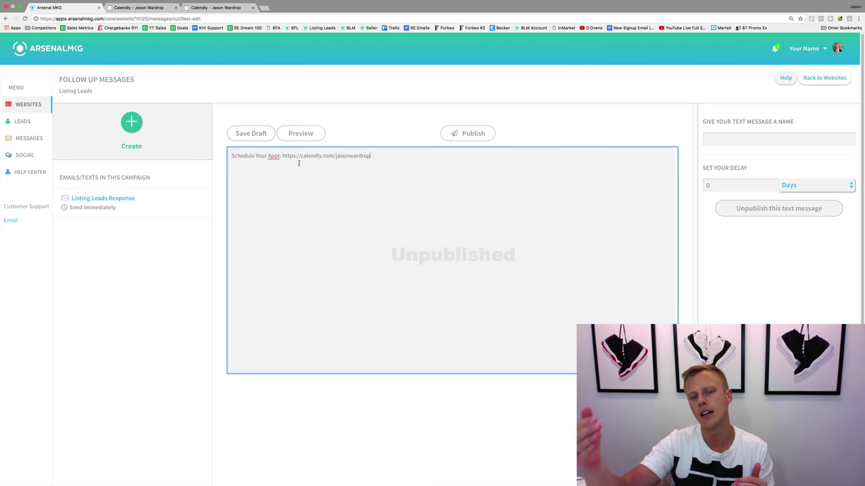
Give the text message the name "Name" and publish it
{"action": "left_click", "coordinate": [462, 137]}
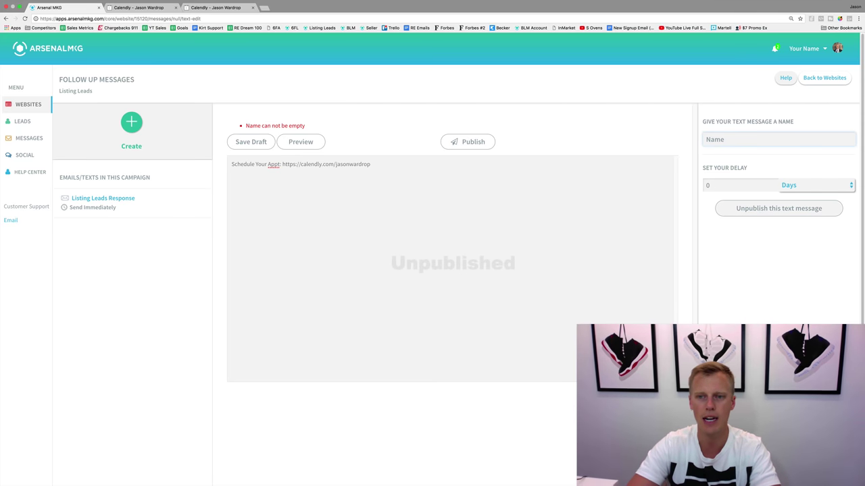
{"action": "left_click", "coordinate": [473, 143]}
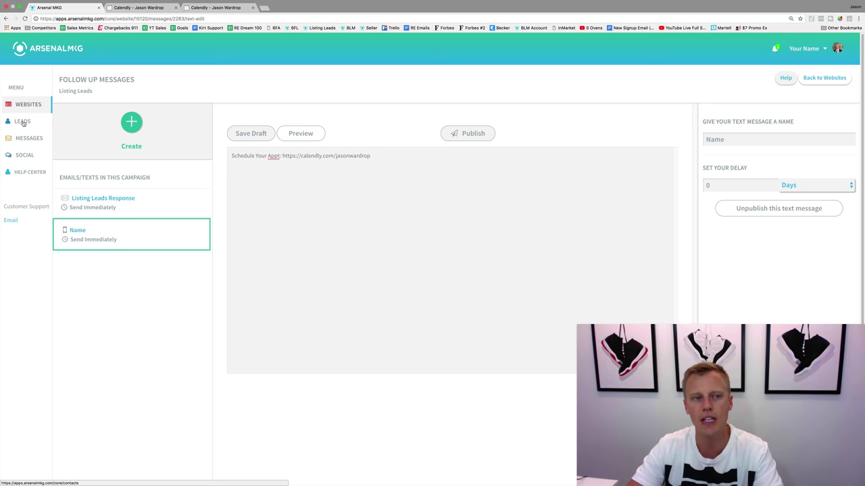
Open the newest Listing Leads contact from the leads list to review it, and return to the Calendly scheduling page
{"action": "left_click", "coordinate": [22, 122]}
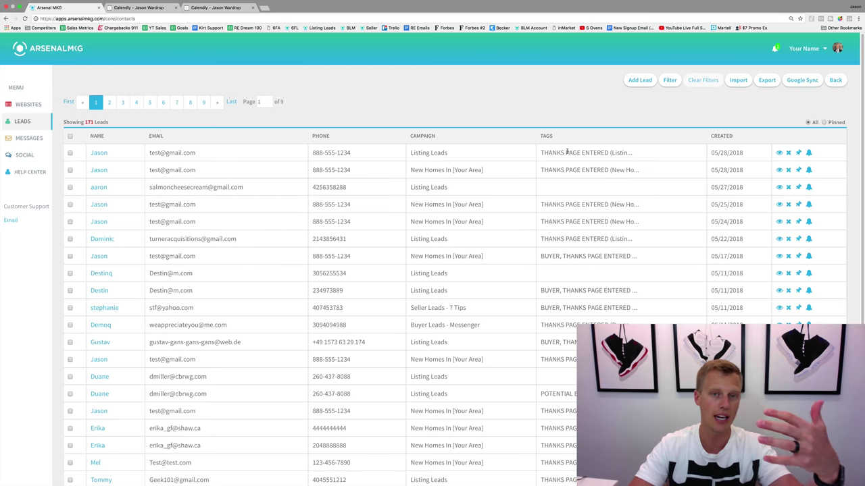
{"action": "left_click", "coordinate": [99, 154]}
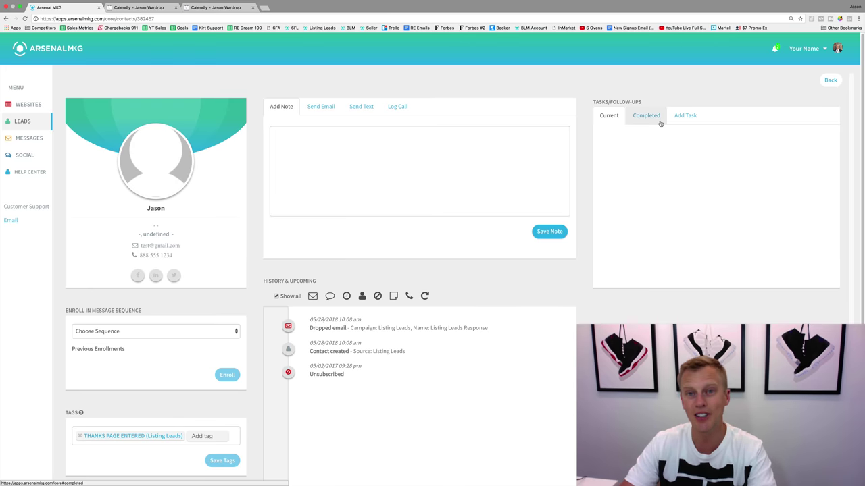
{"action": "left_click", "coordinate": [208, 8]}
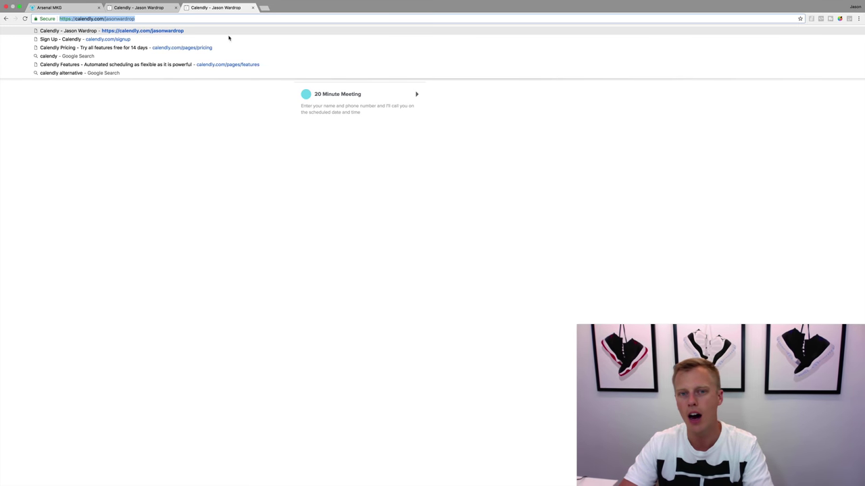
{"action": "left_click", "coordinate": [268, 143]}
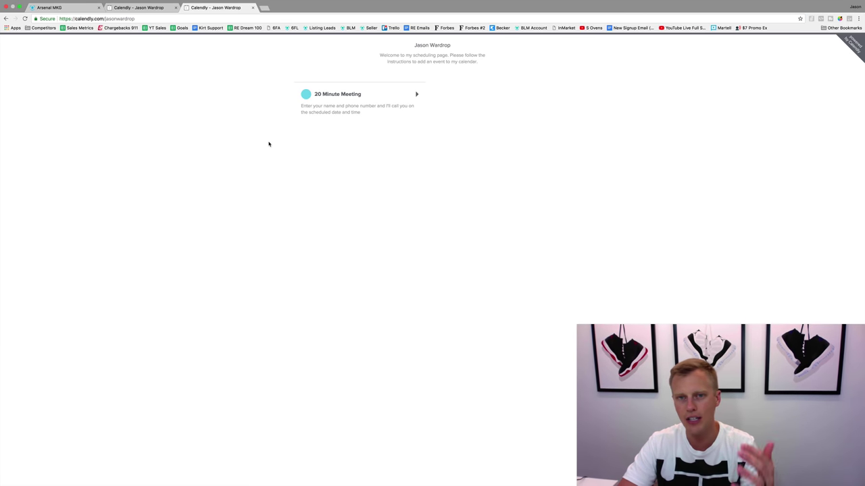